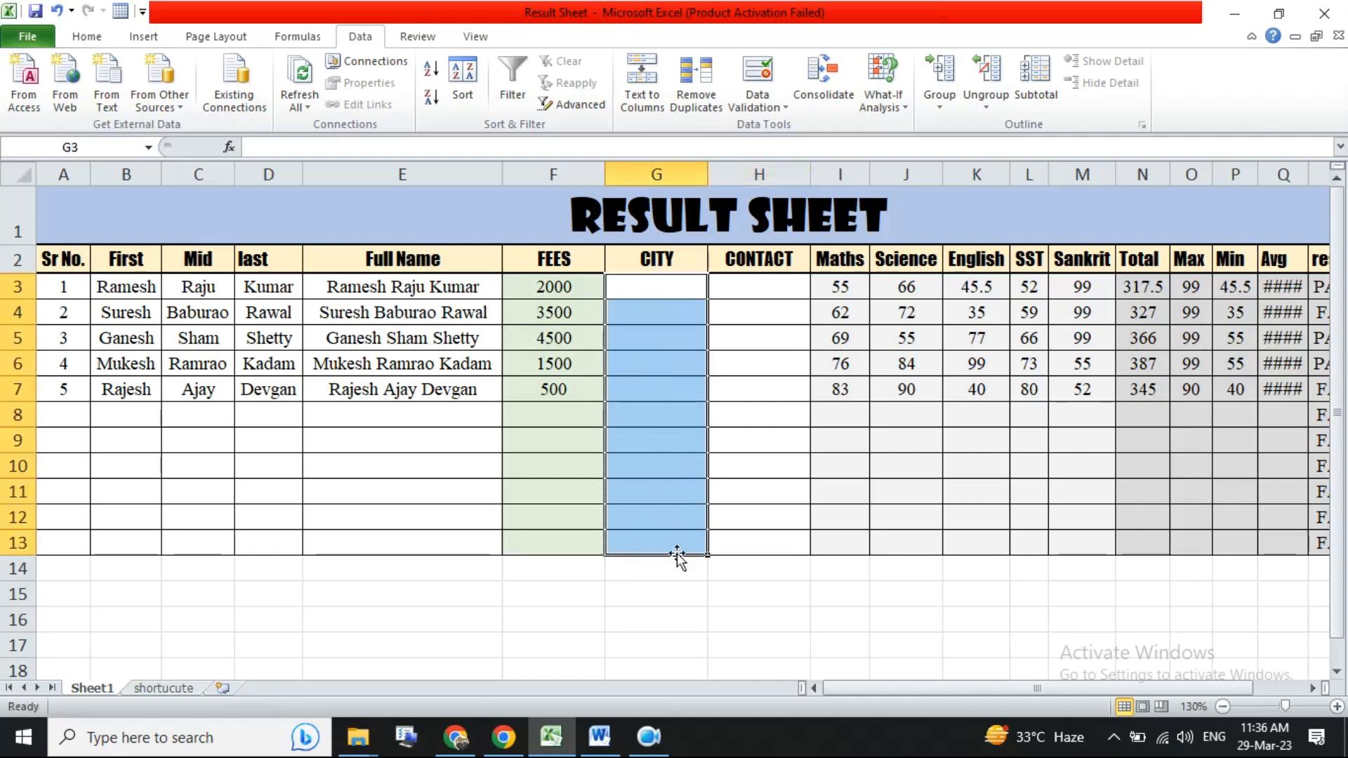
# - Open the data validation settings for CITY cells G3:G13 and clear all existing rules
pyautogui.moveTo(655, 287); pyautogui.dragTo(665, 544)
pyautogui.moveTo(654, 309); pyautogui.dragTo(654, 549)
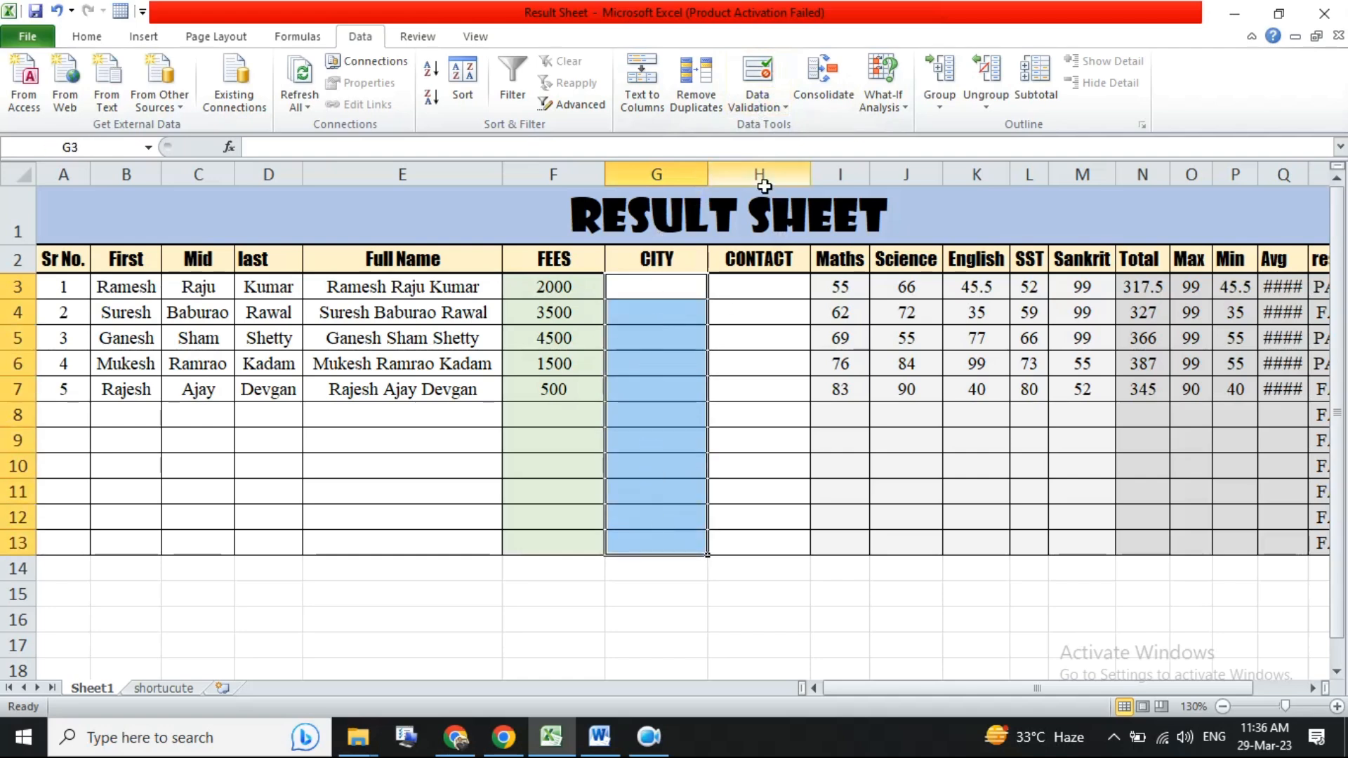
pyautogui.click(769, 79)
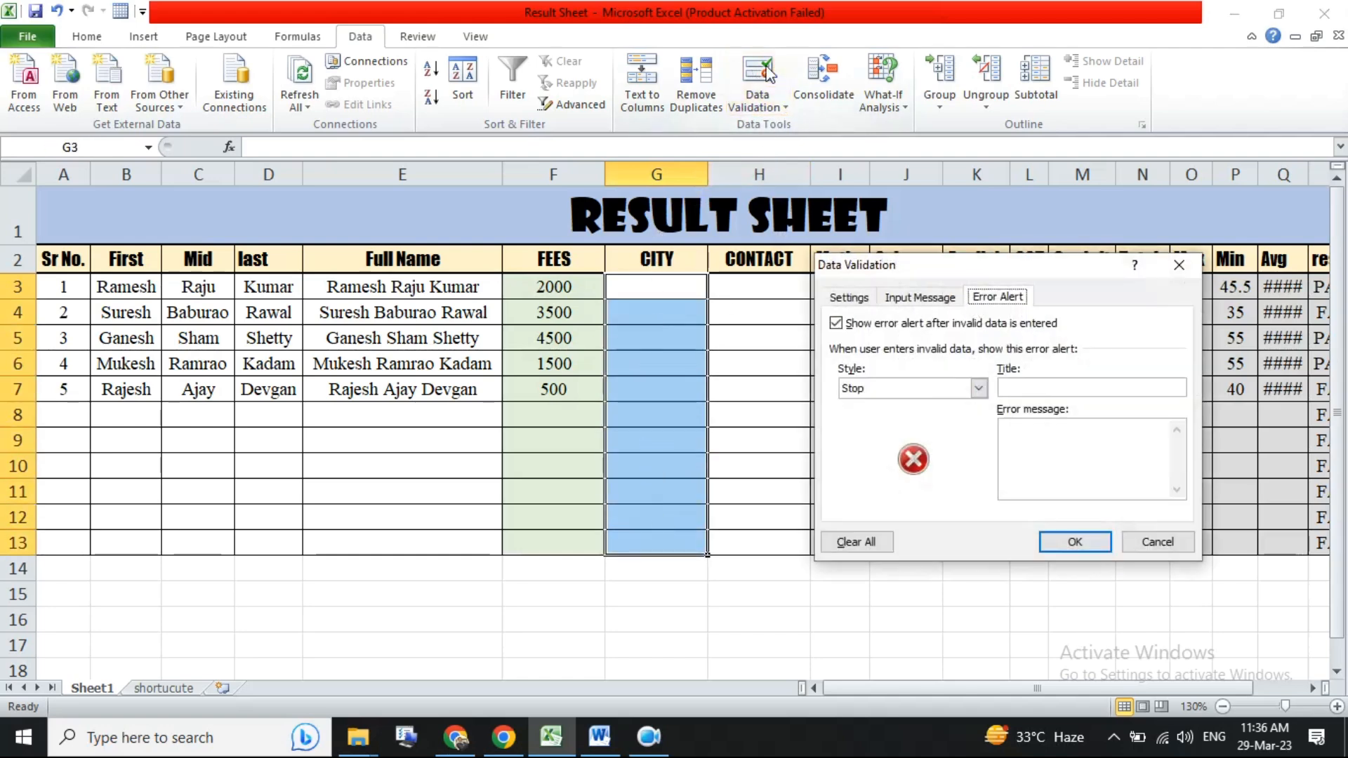
pyautogui.click(850, 298)
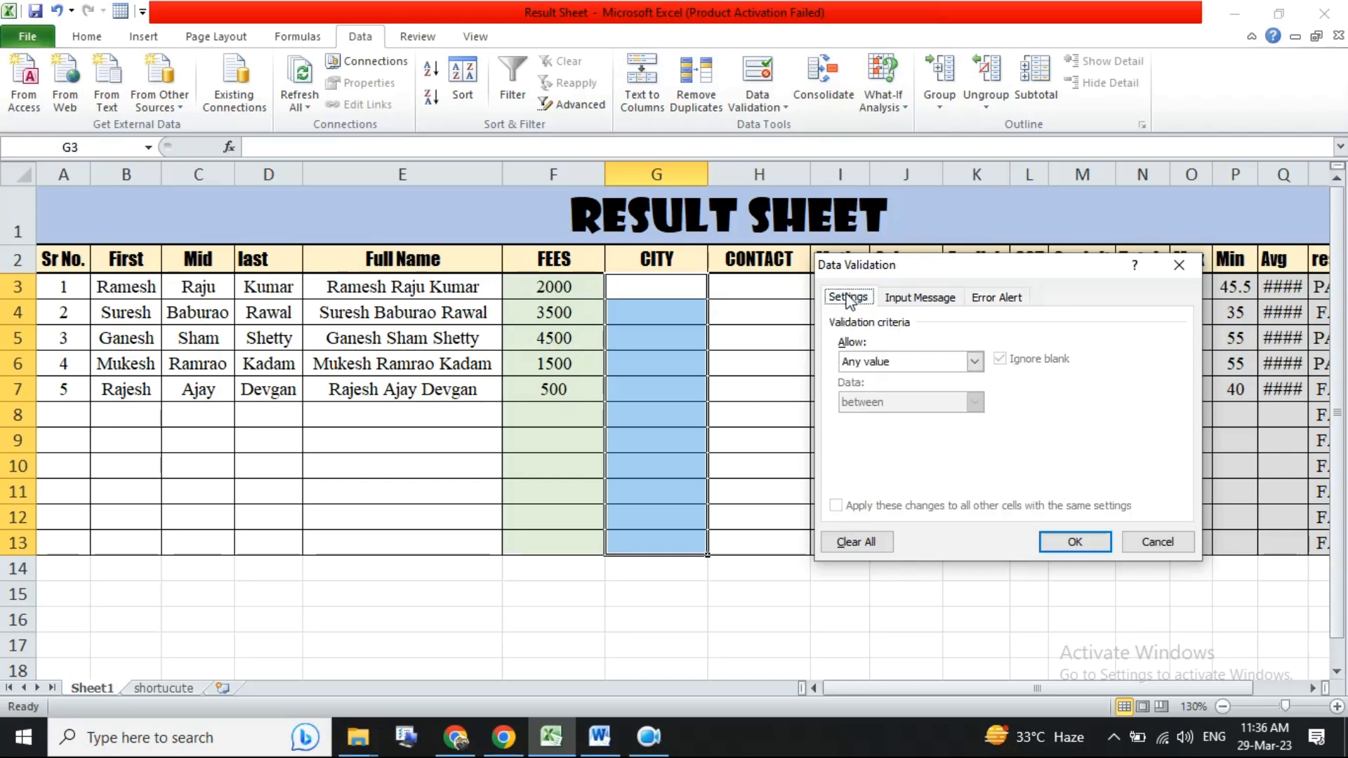
pyautogui.click(1028, 297)
pyautogui.click(848, 302)
pyautogui.click(869, 546)
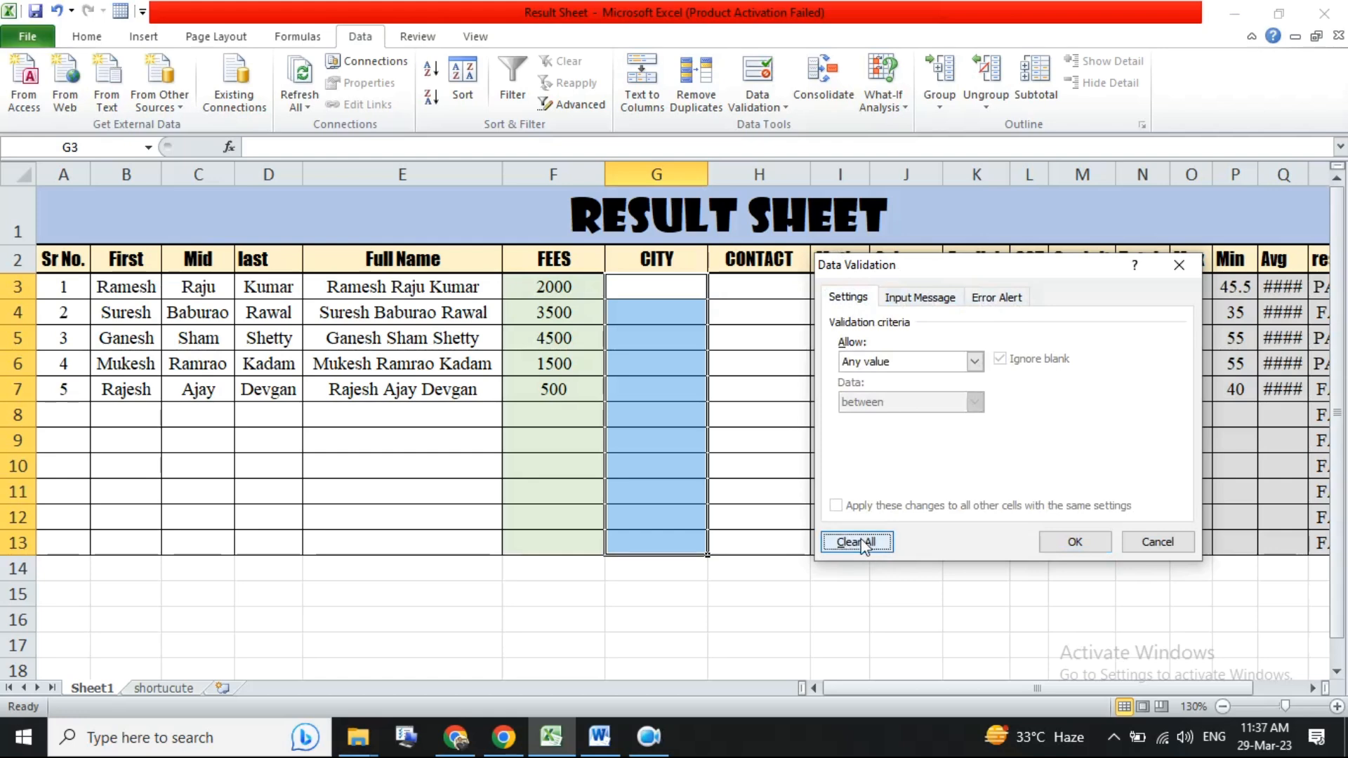
# - Allow only a list with the source PUNE, MUMBAI, NANDED, NASHIK, SHAMBHAJI NAGAR, BEED
pyautogui.click(878, 361)
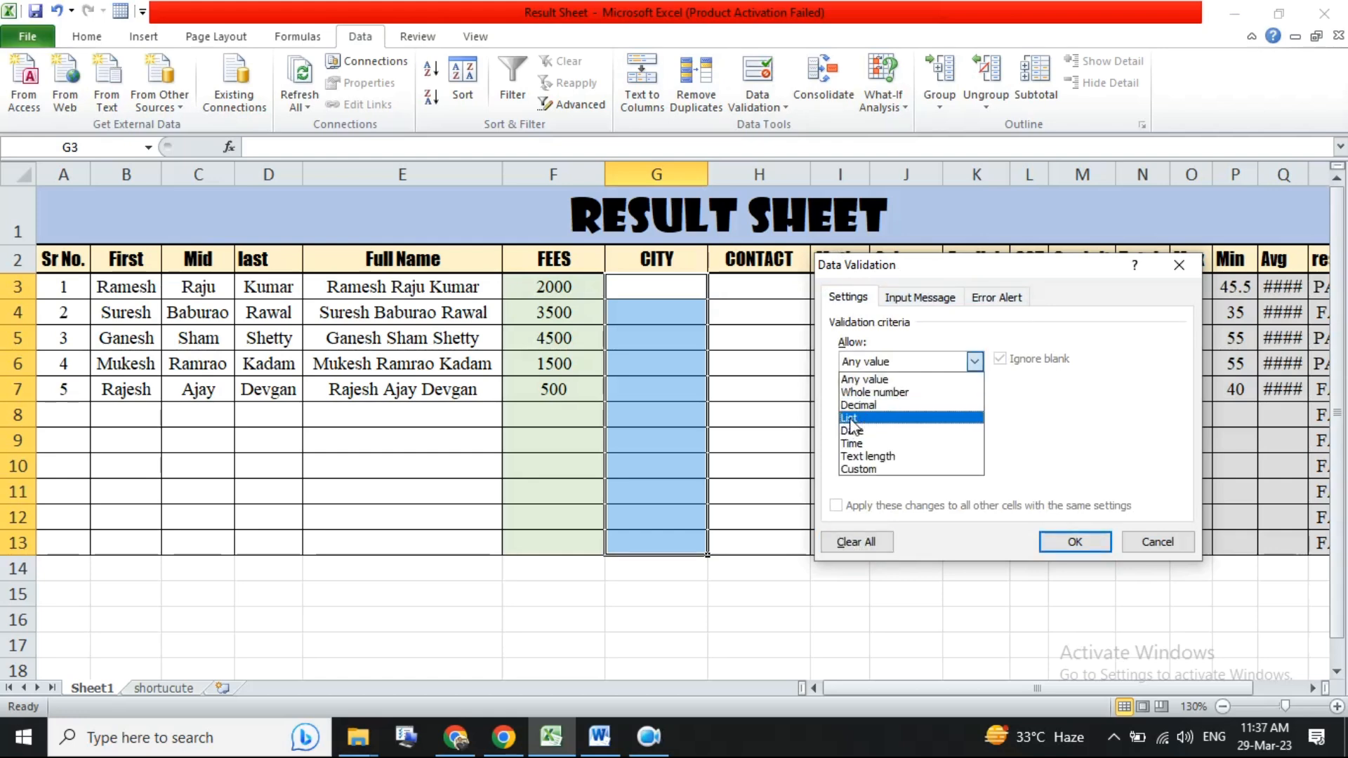
pyautogui.click(851, 419)
pyautogui.click(878, 440)
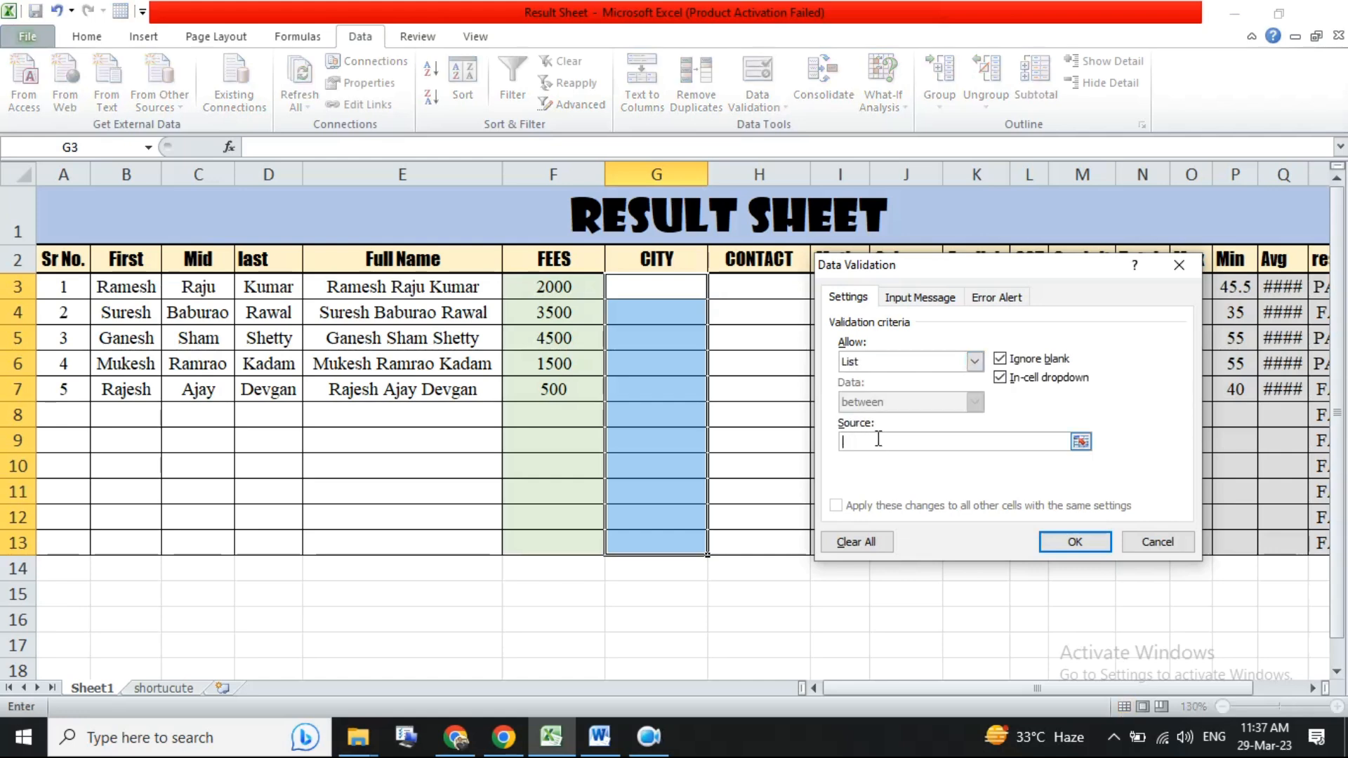
pyautogui.write('AURA')
pyautogui.write(', ')
pyautogui.write('MUMBAI,NANDED,NASHIK')
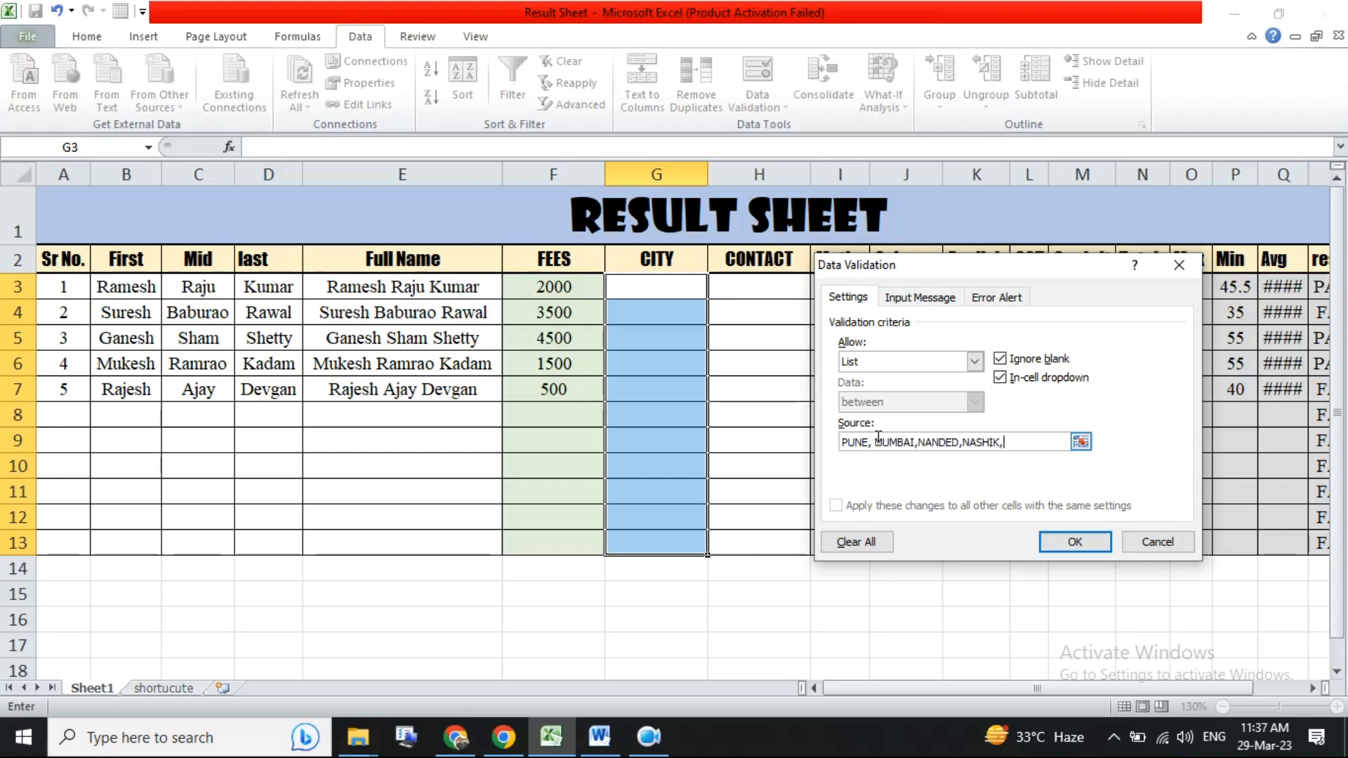
pyautogui.write(',SHAMBHAJI NAGAR,BEED')
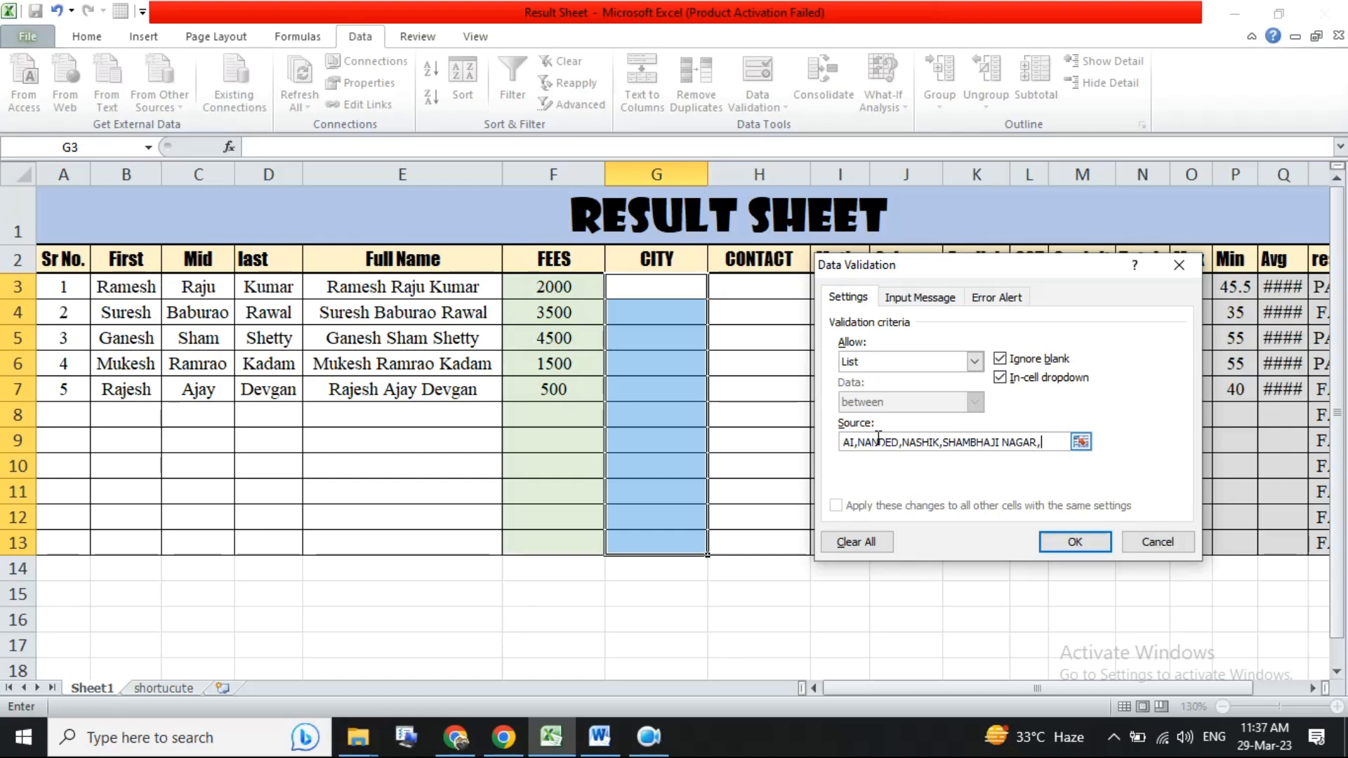
# - Add an input message titled SELECT YOUR CITY with the text CLICK ON DROP DOWN LIST
pyautogui.click(906, 301)
pyautogui.click(857, 386)
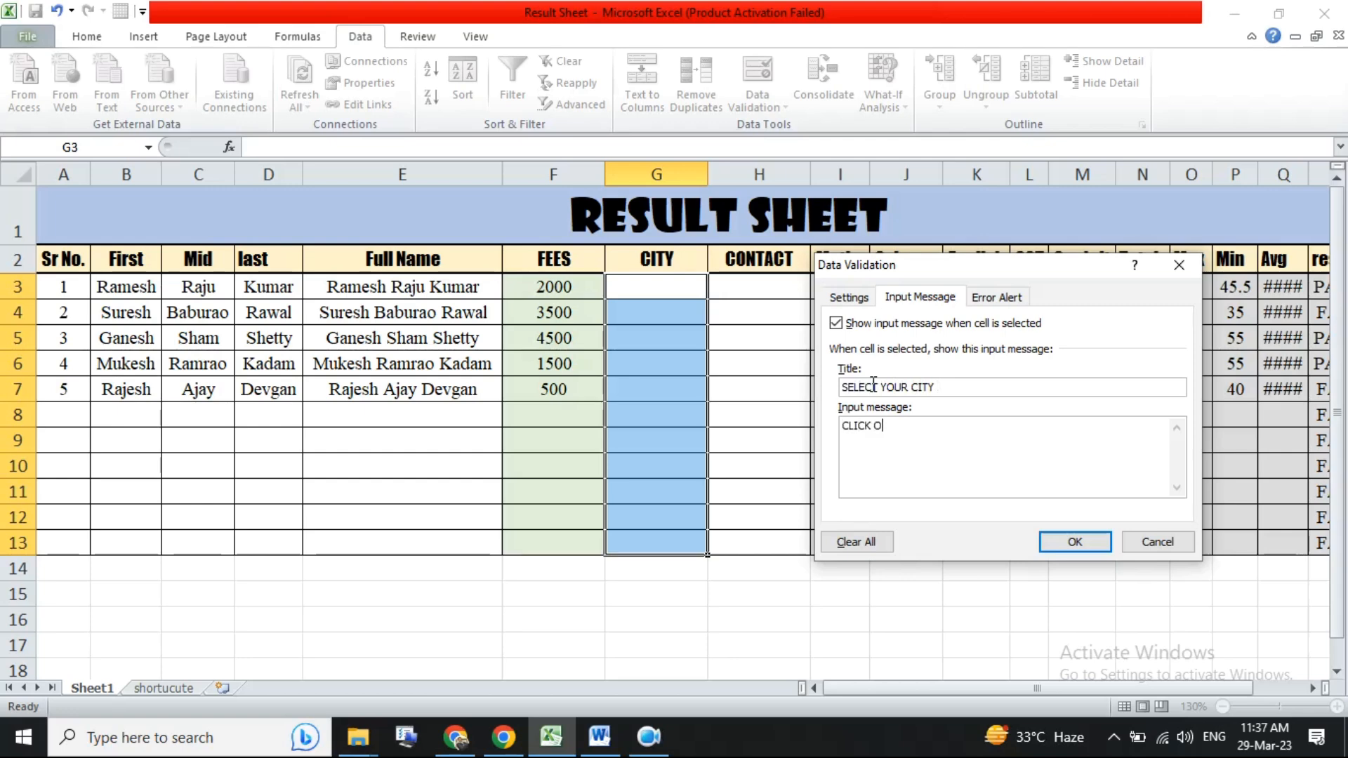
pyautogui.write('OP DOWN LIST')
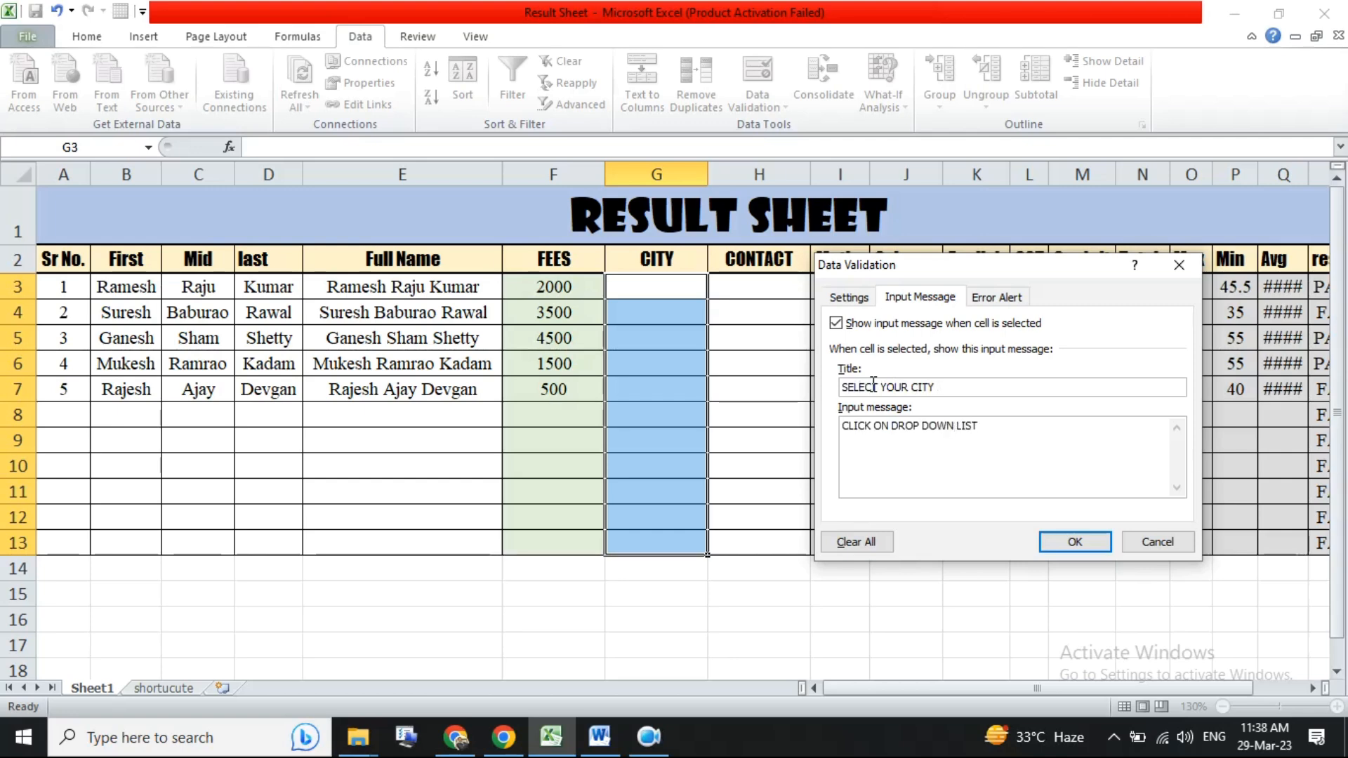
# - Add a Stop error alert titled SOORY with the message OUR BRANCH NOT IN THIS CITY, and apply the validation
pyautogui.click(999, 297)
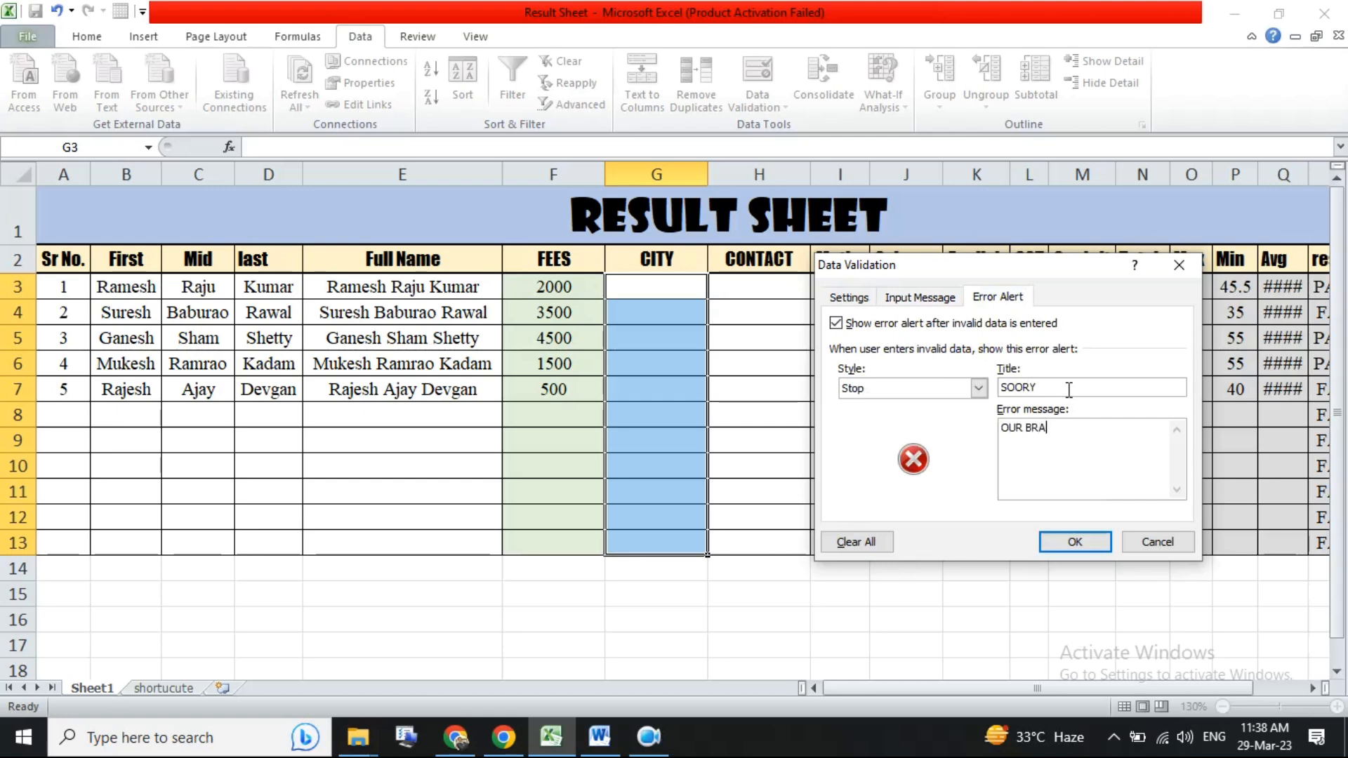
pyautogui.write('AVALAB')
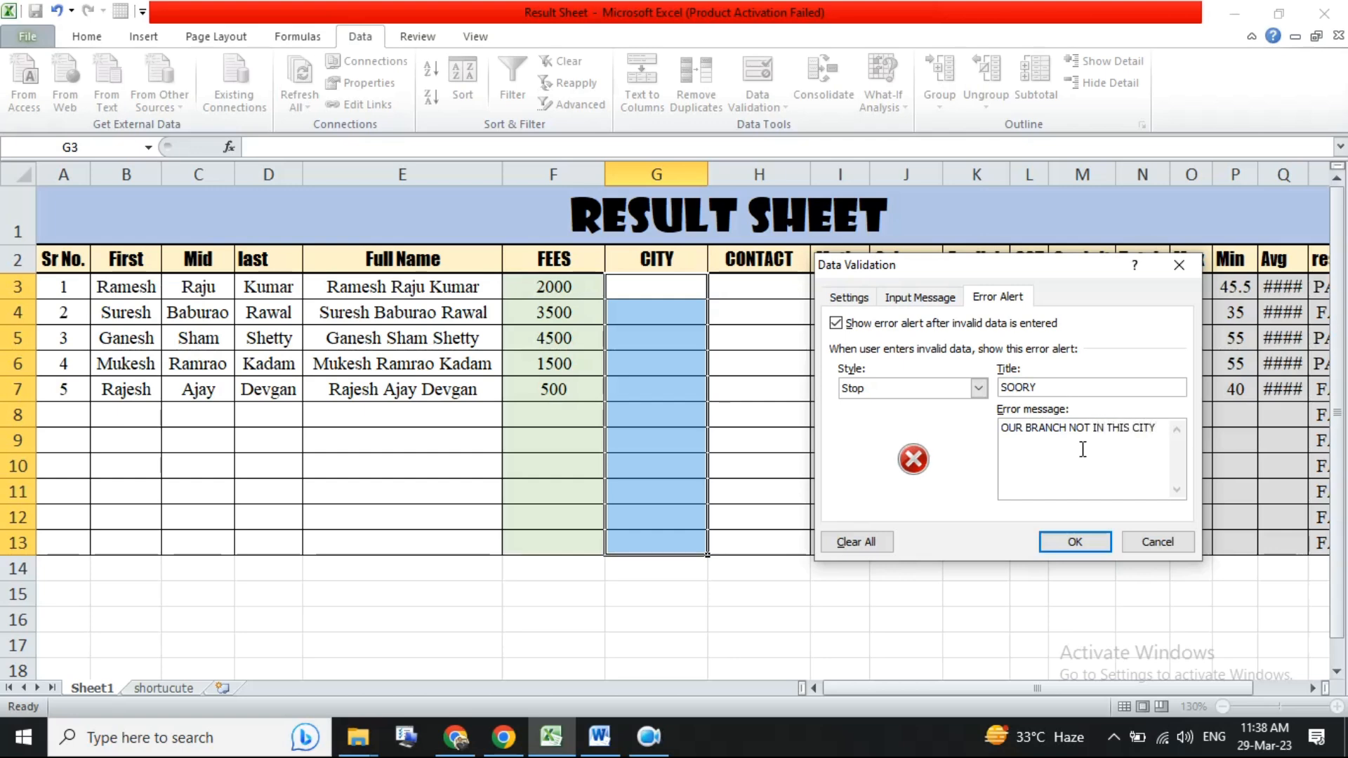
pyautogui.click(1095, 545)
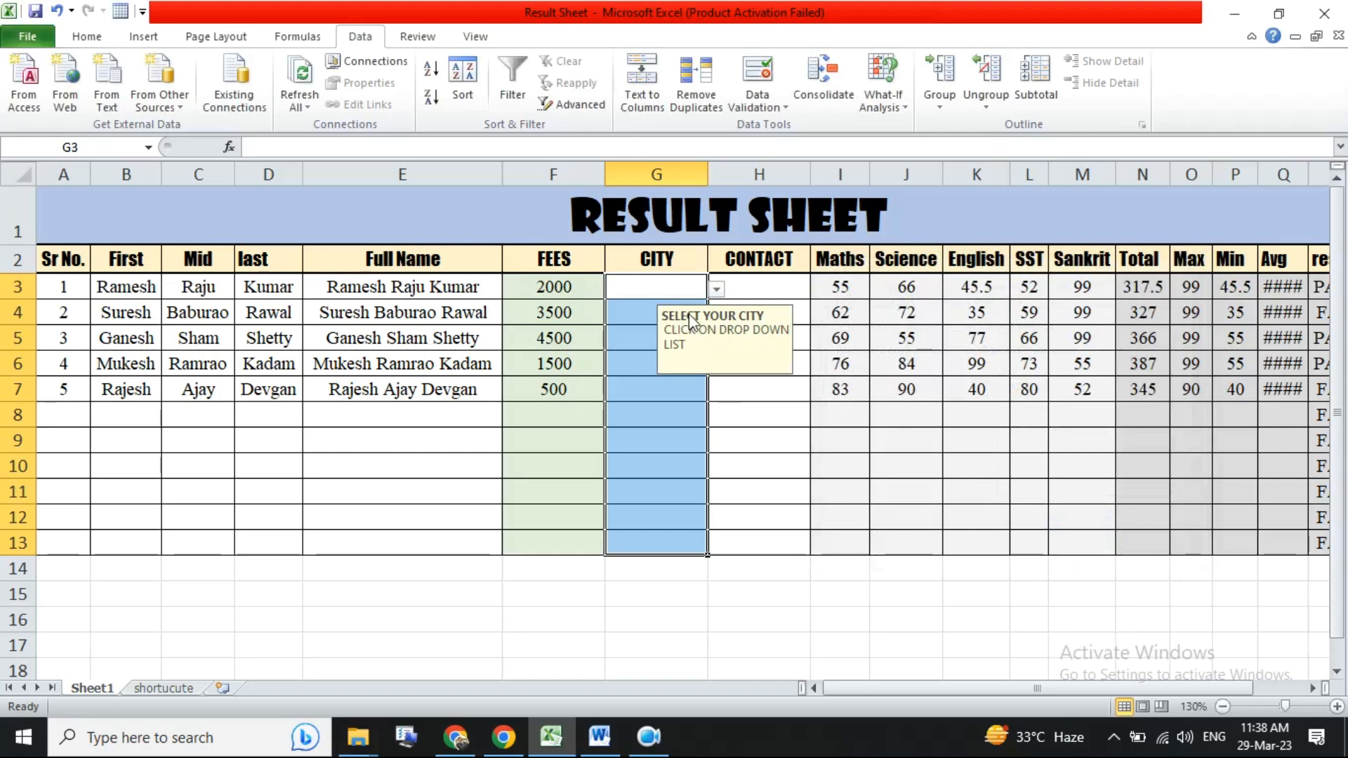
# - Choose NANDED as the city in G4 and SHAMBHAJI NAGAR in G3 from the validation list
pyautogui.click(654, 441)
pyautogui.click(648, 467)
pyautogui.click(661, 309)
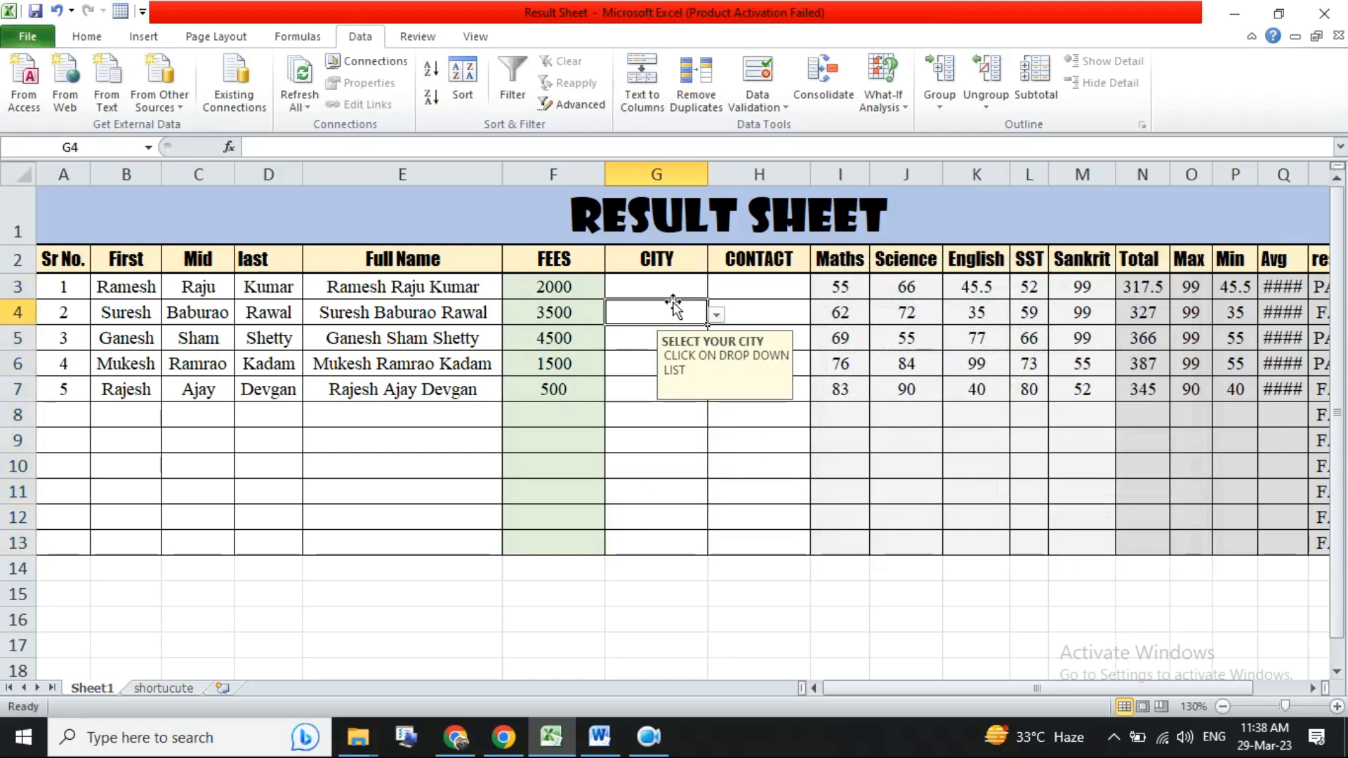
pyautogui.click(717, 318)
pyautogui.click(621, 373)
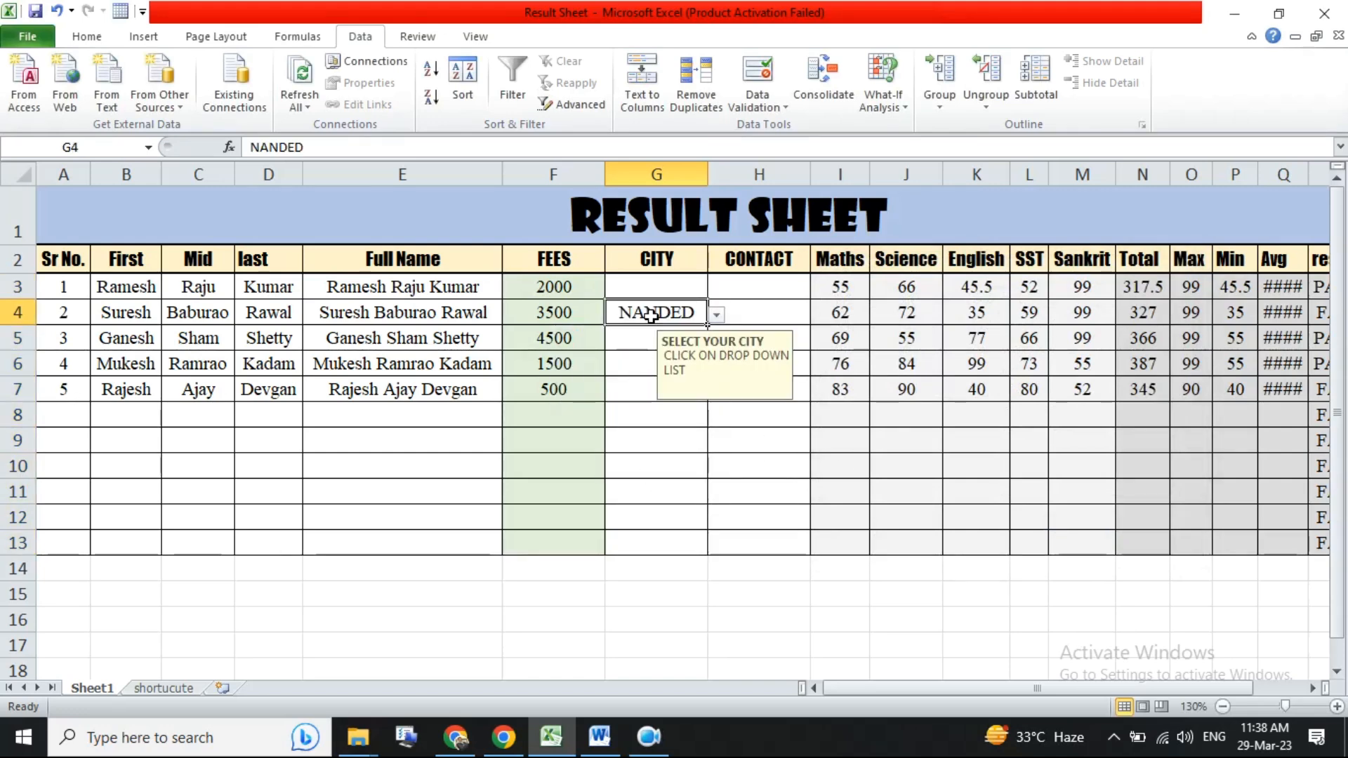
pyautogui.click(666, 282)
pyautogui.click(717, 289)
pyautogui.click(664, 383)
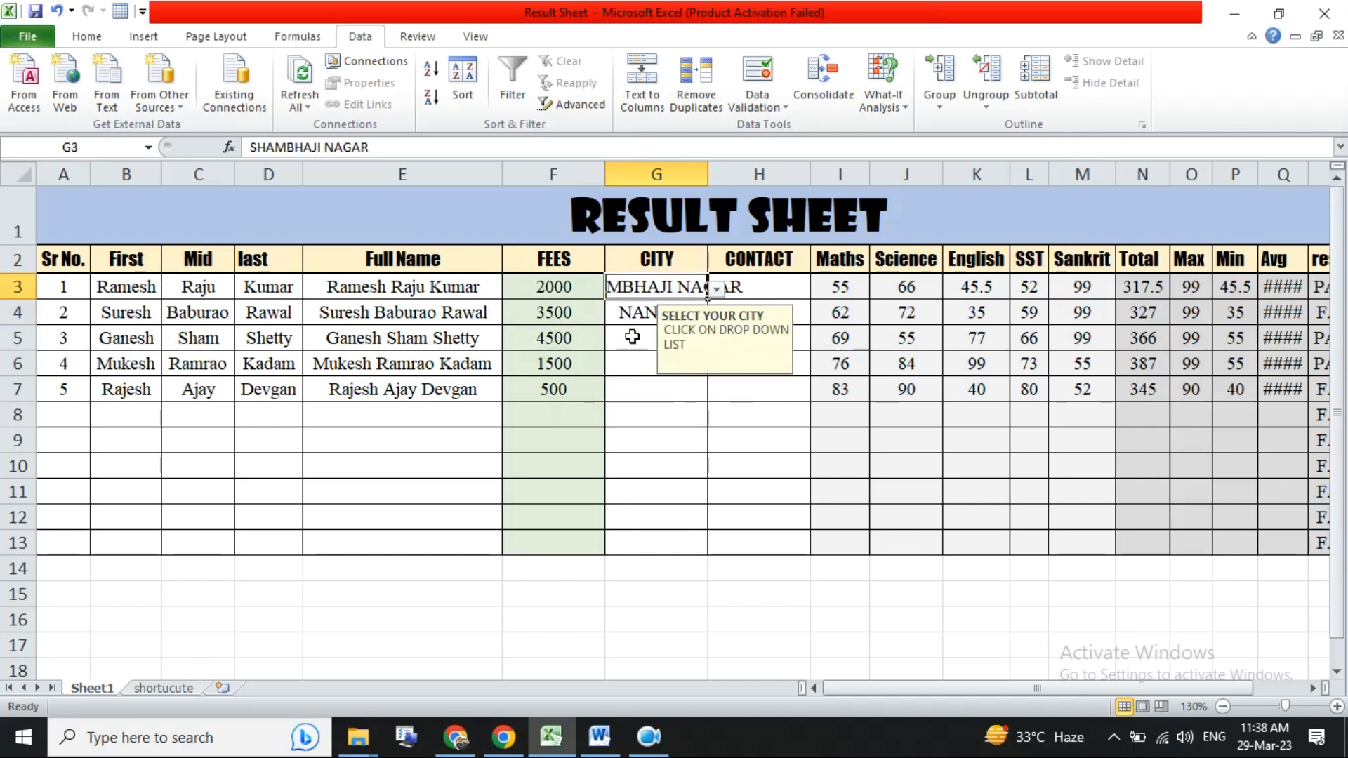
# - Set the city in cell G5 to SHAMBHAJI NAGAR
pyautogui.click(632, 337)
pyautogui.click(716, 340)
pyautogui.click(650, 390)
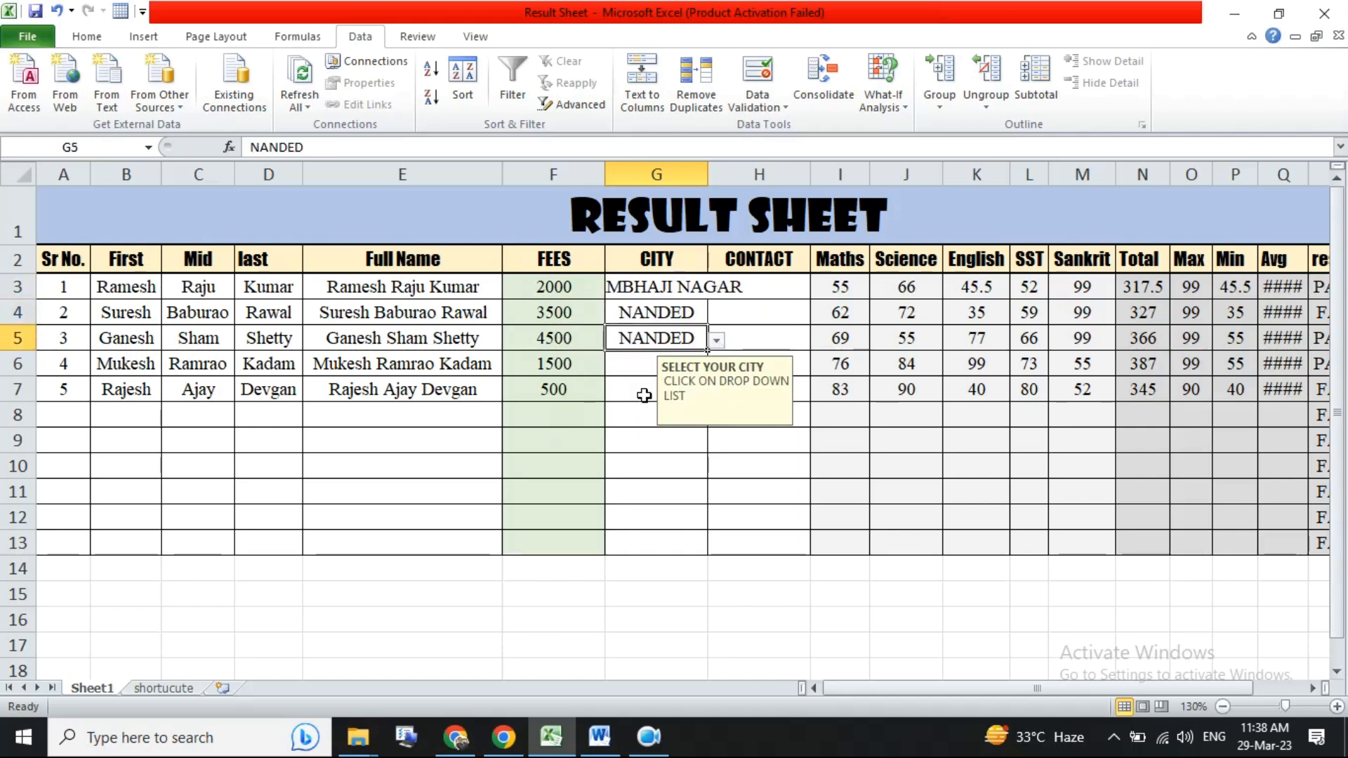
pyautogui.write('SHAMBHAJI NAGAR')
pyautogui.press('Return')
# - Try the unlisted city YAVATMAL in cell G6, and enter BEED there instead
pyautogui.write('QASFDSDF')
pyautogui.press('Escape')
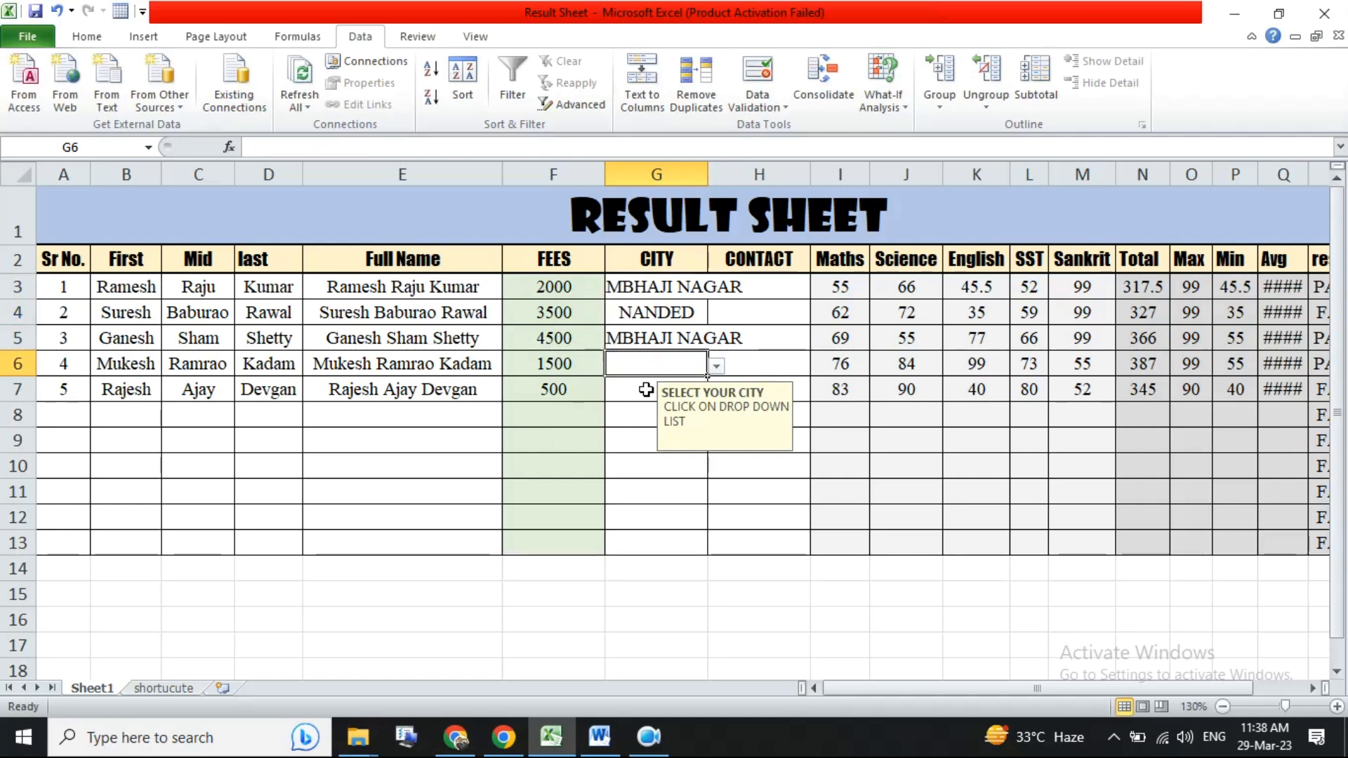
pyautogui.write('YAVATMAL')
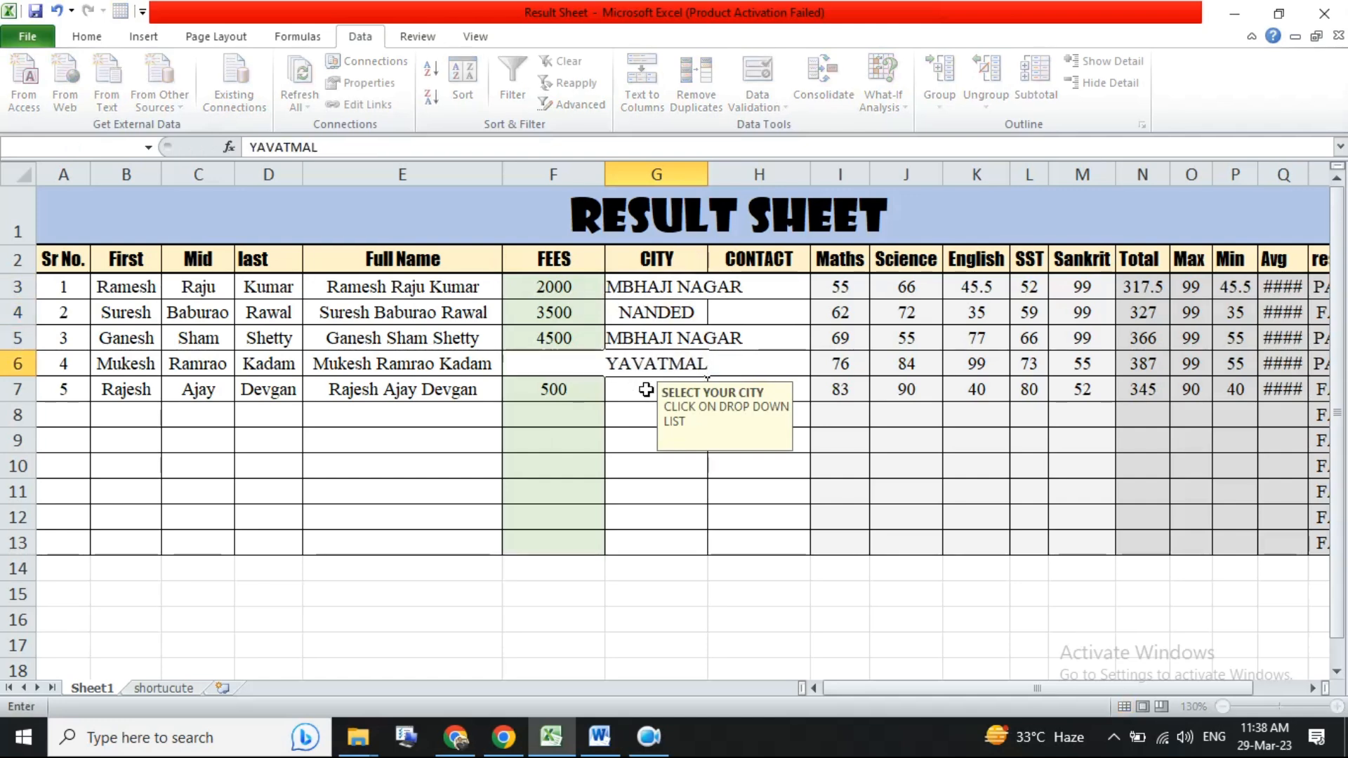
pyautogui.press('Return')
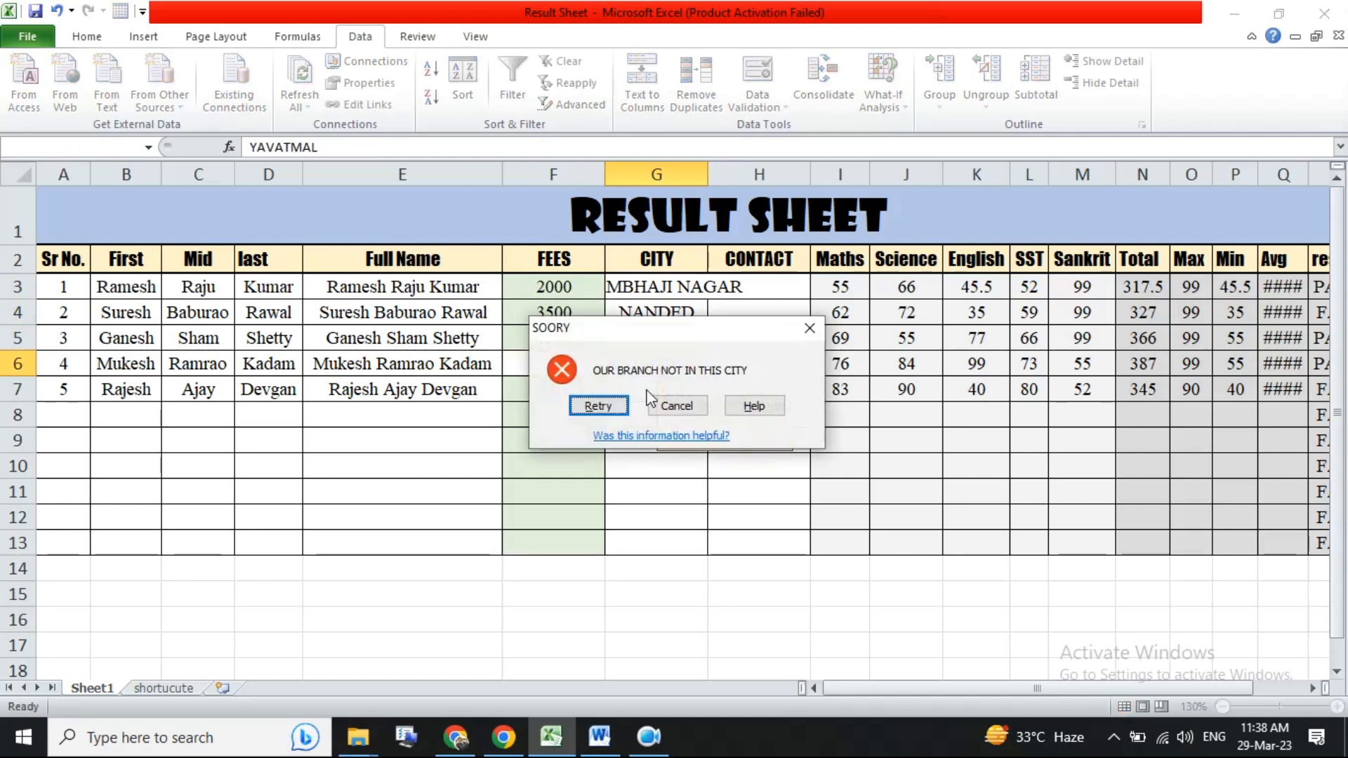
pyautogui.press('Escape')
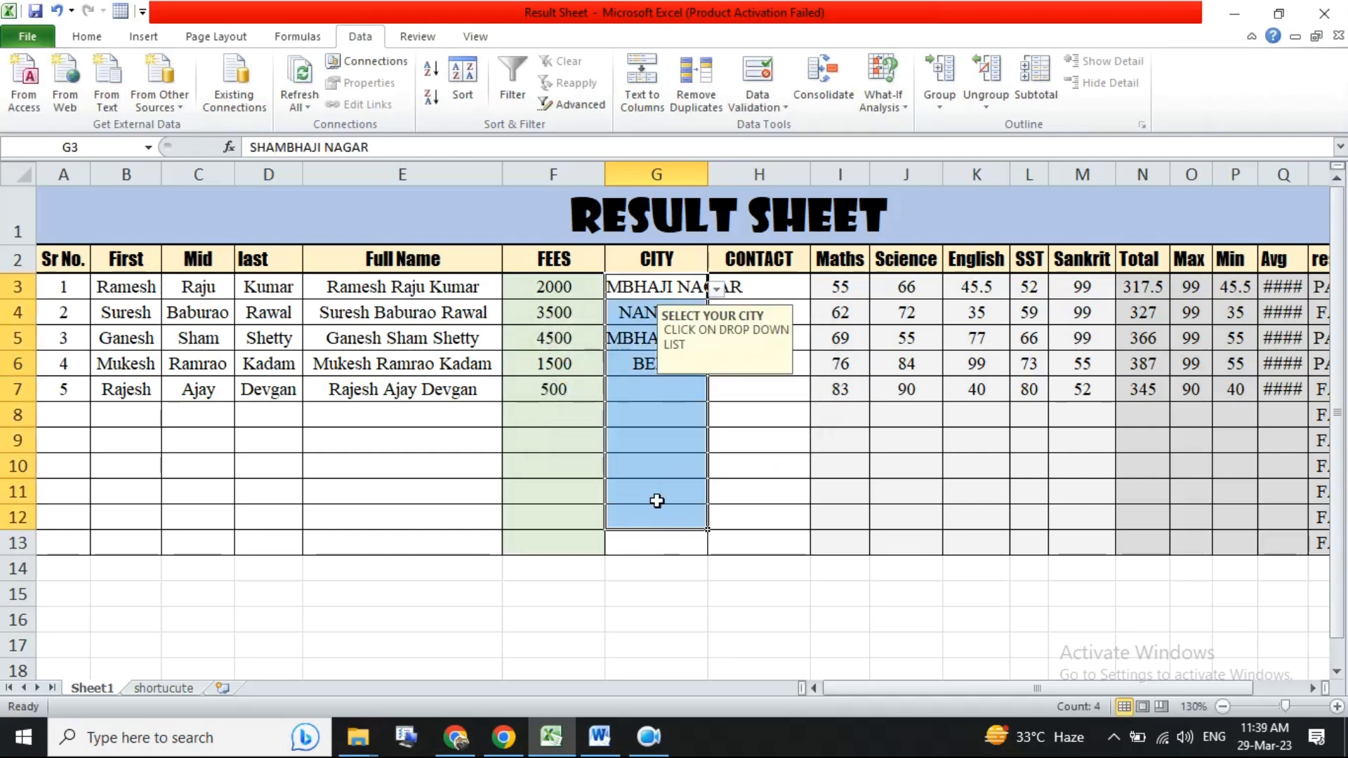
# - Try the unlisted value ds in cell G7, and choose NASHIK from the list instead
pyautogui.click(651, 398)
pyautogui.write('ds')
pyautogui.press('Return')
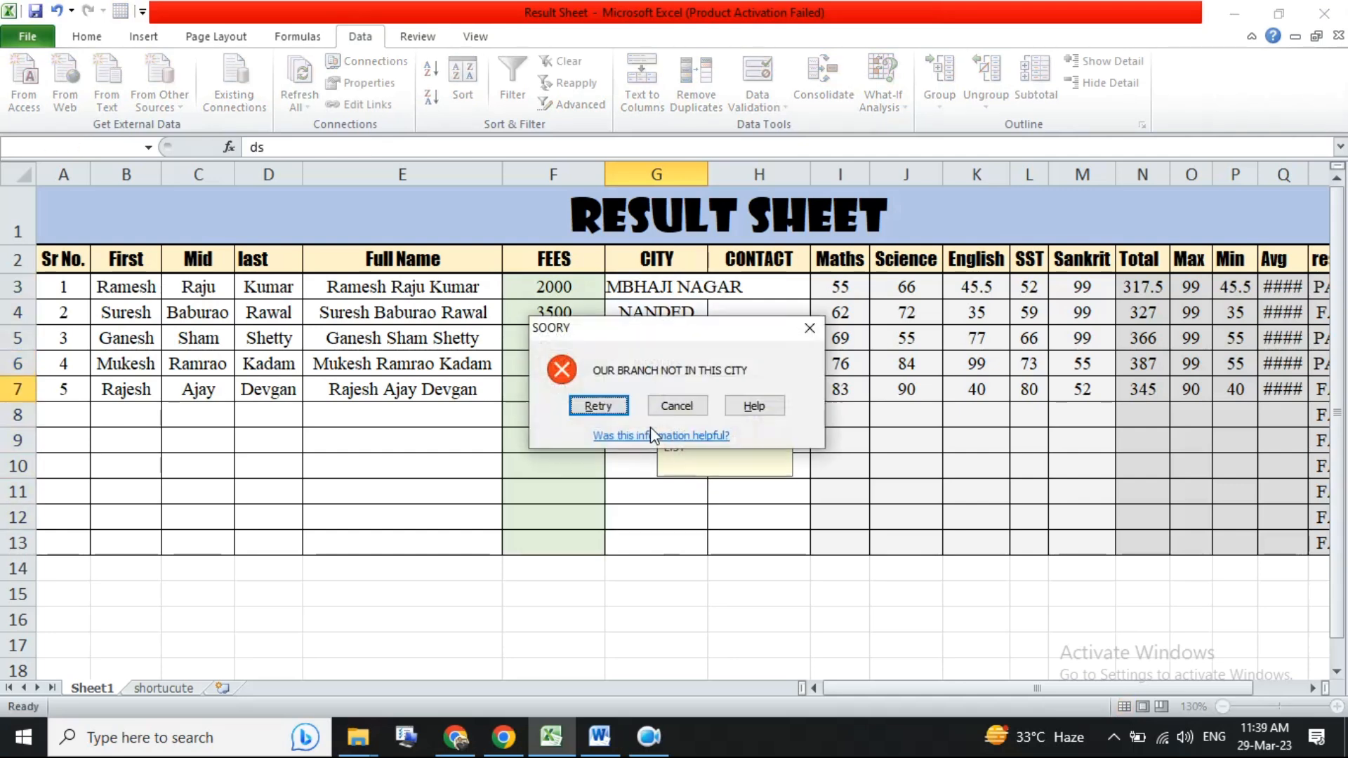
pyautogui.press('Escape')
pyautogui.click(717, 392)
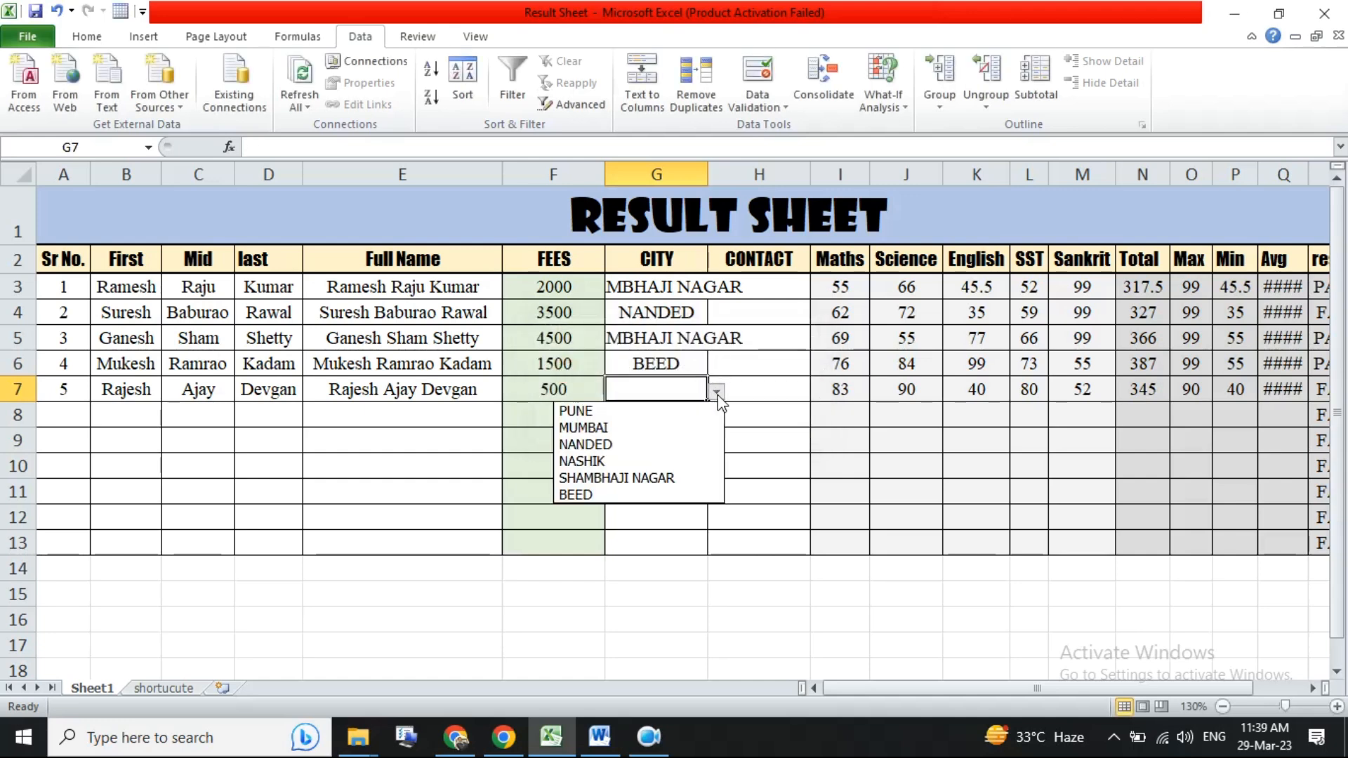
pyautogui.click(629, 462)
# - Fit the CITY column's width to its contents and left-align the cities in G3:G7
pyautogui.click(768, 413)
pyautogui.doubleClick(705, 174)
pyautogui.moveTo(742, 288); pyautogui.dragTo(742, 388)
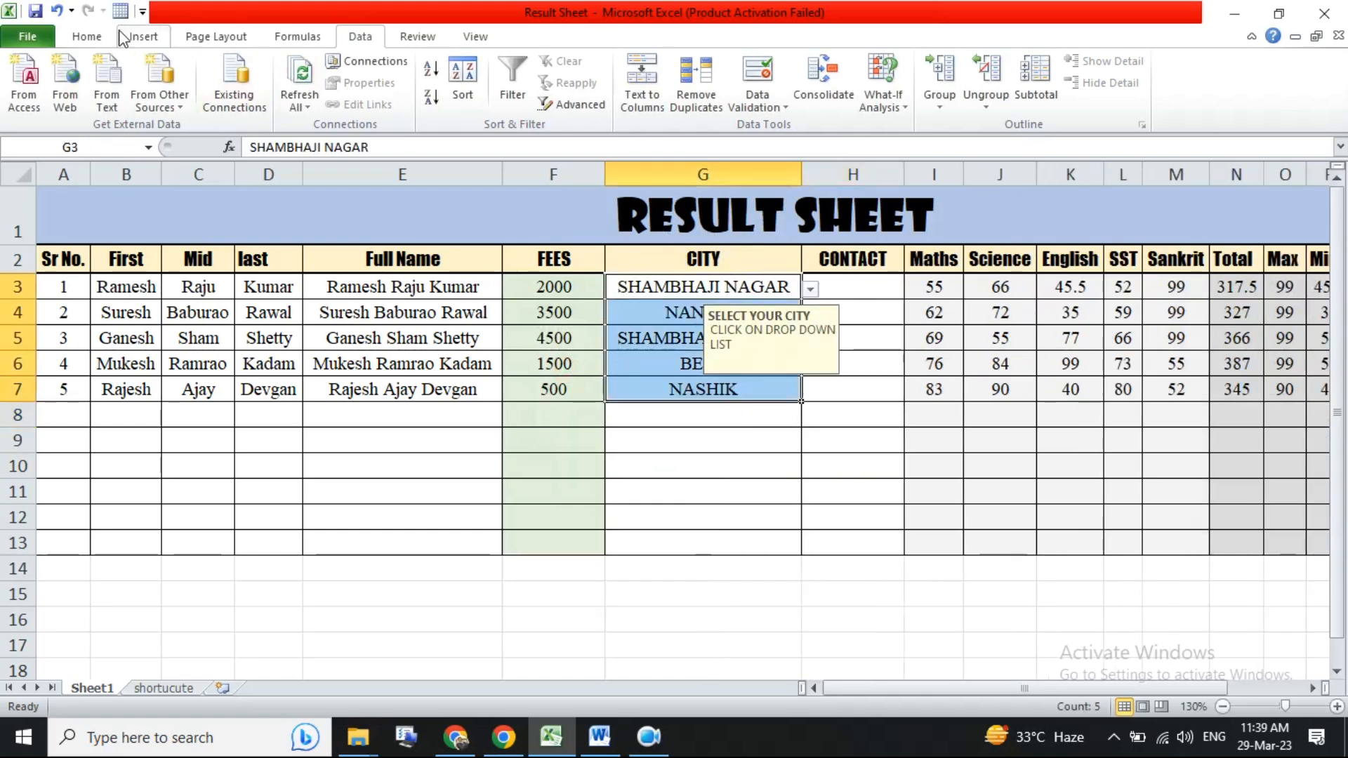
pyautogui.click(86, 36)
pyautogui.click(372, 97)
pyautogui.click(775, 457)
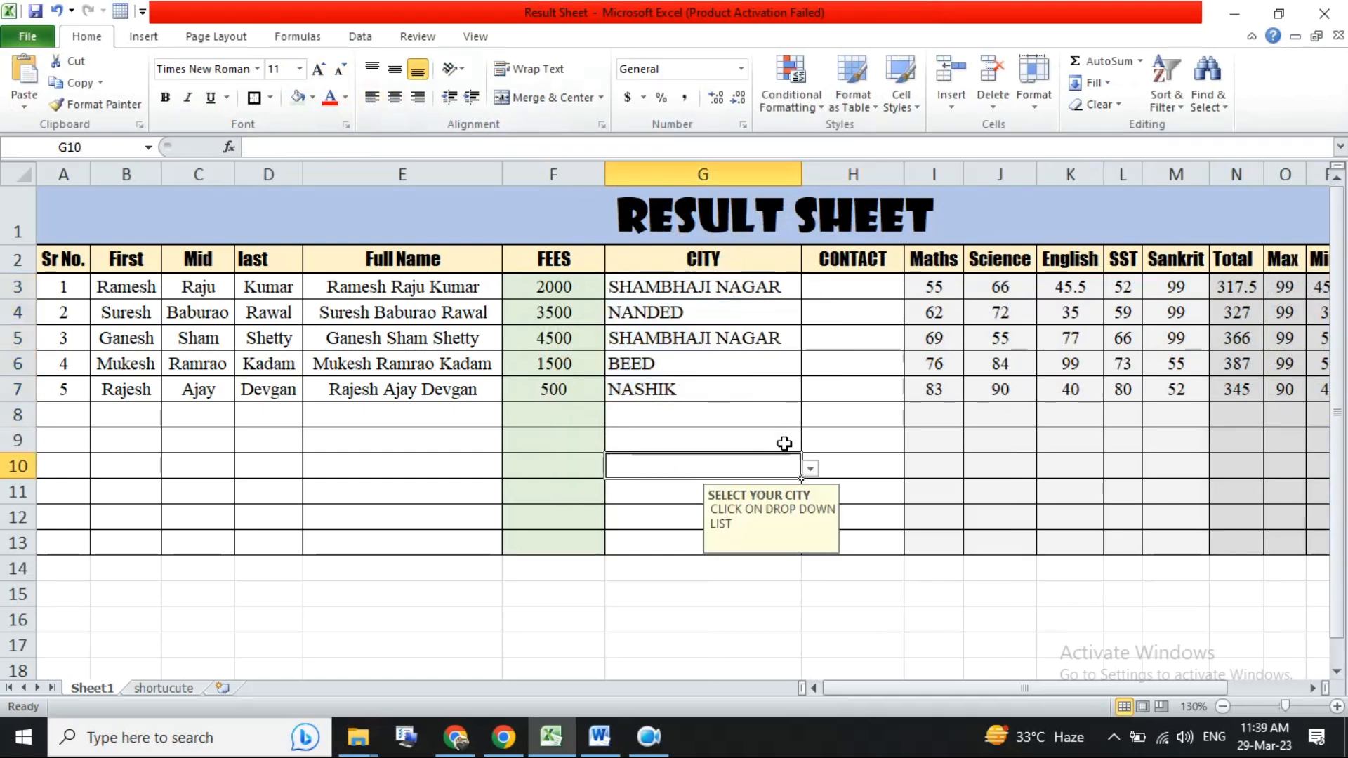
pyautogui.moveTo(845, 288); pyautogui.dragTo(847, 391)
pyautogui.moveTo(731, 288); pyautogui.dragTo(667, 542)
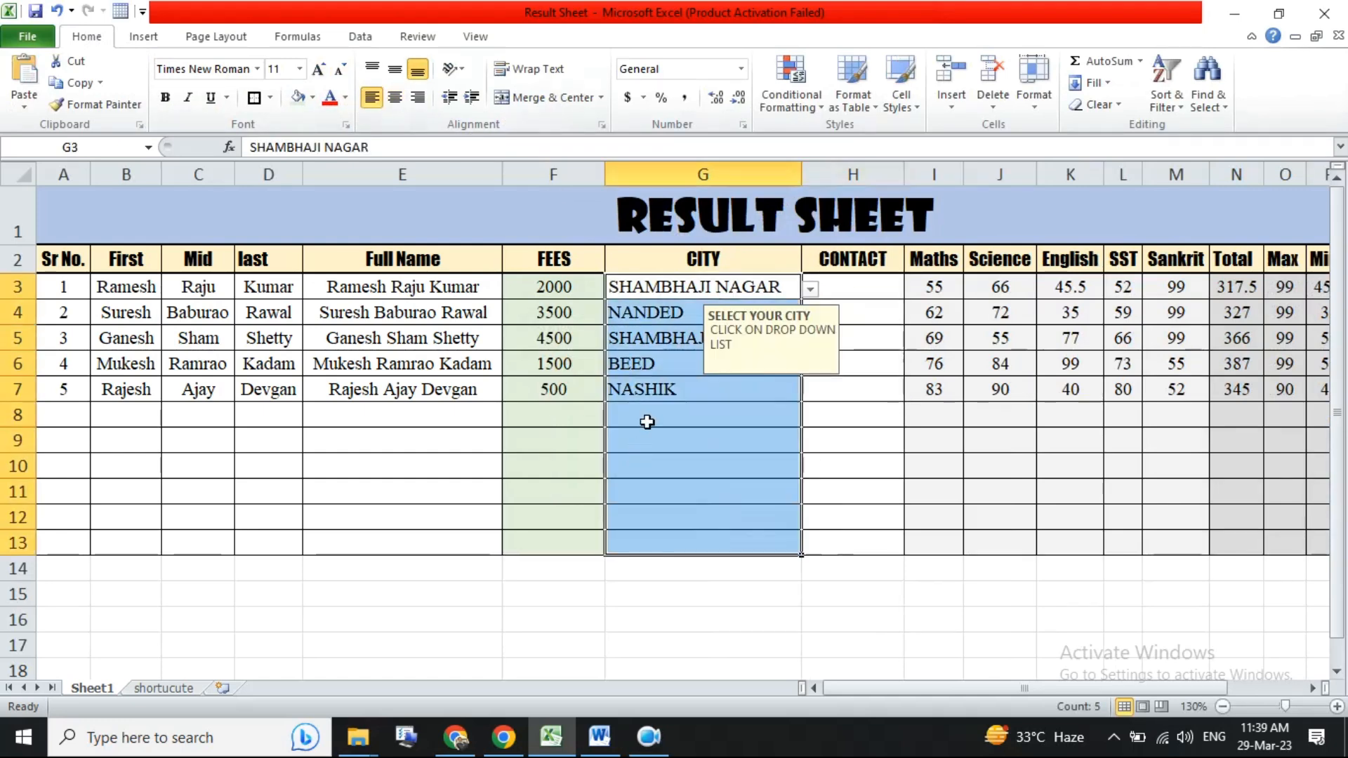
pyautogui.click(632, 420)
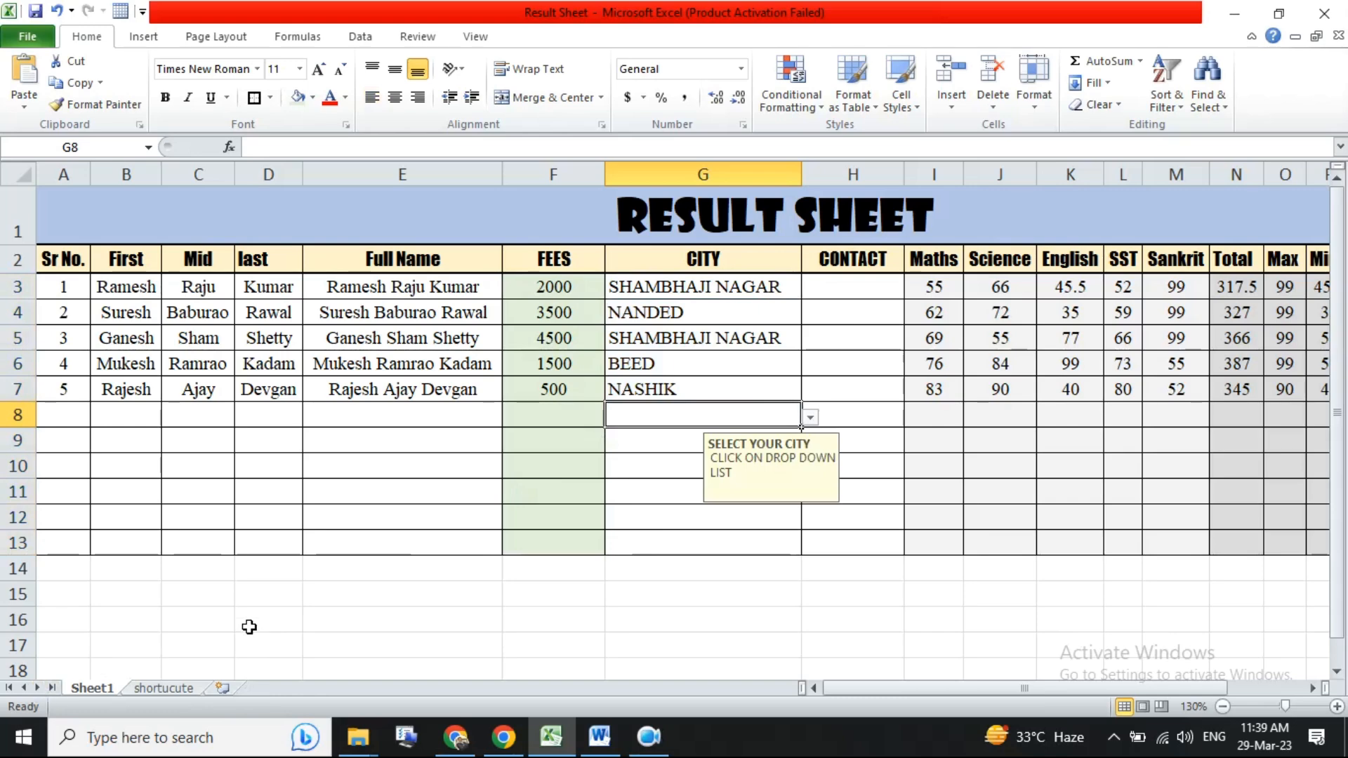
# - Go to the sheet's last column and enter the heading citys in cell XFD1
pyautogui.click(159, 546)
pyautogui.click(223, 441)
pyautogui.hotkey('ctrl', 'Right')
pyautogui.hotkey('ctrl', 'Right')
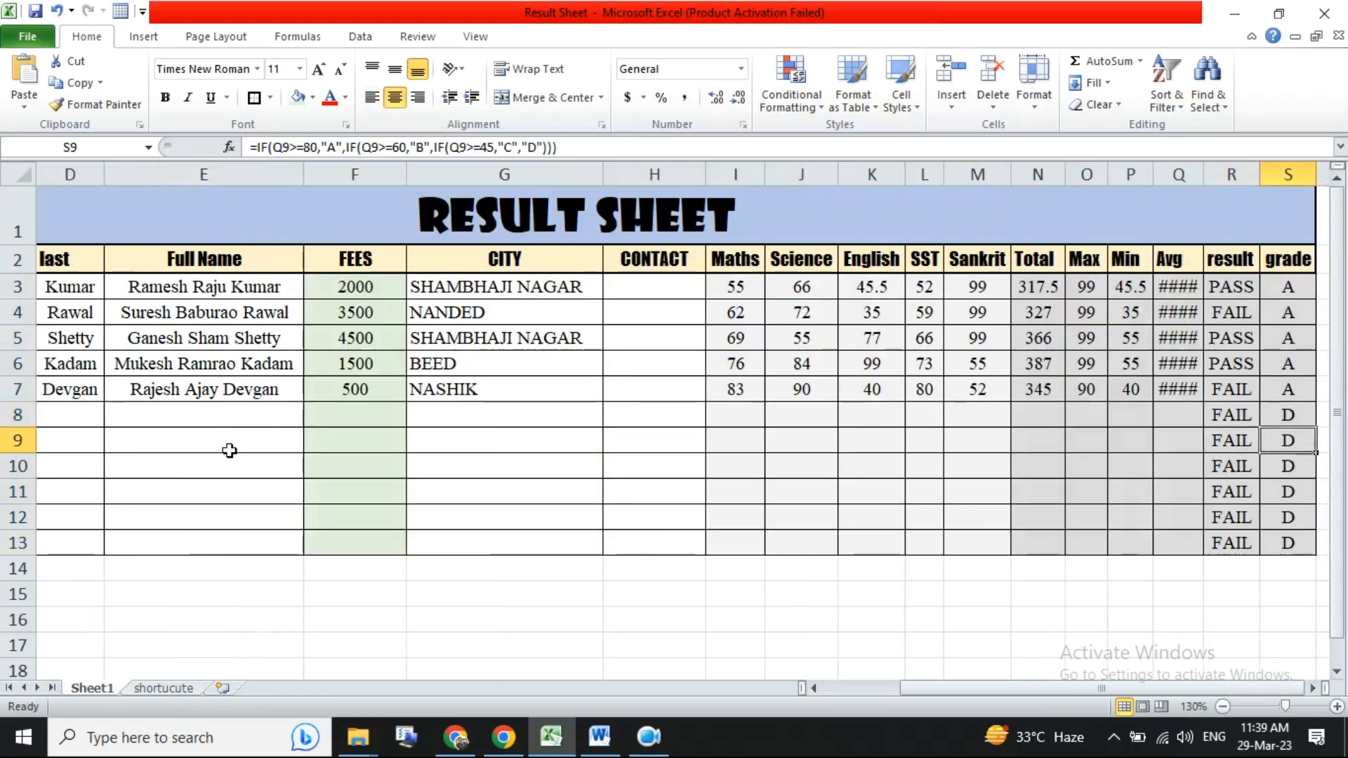
pyautogui.hotkey('ctrl', 'Right')
pyautogui.click(1229, 264)
pyautogui.click(1225, 226)
pyautogui.write('city')
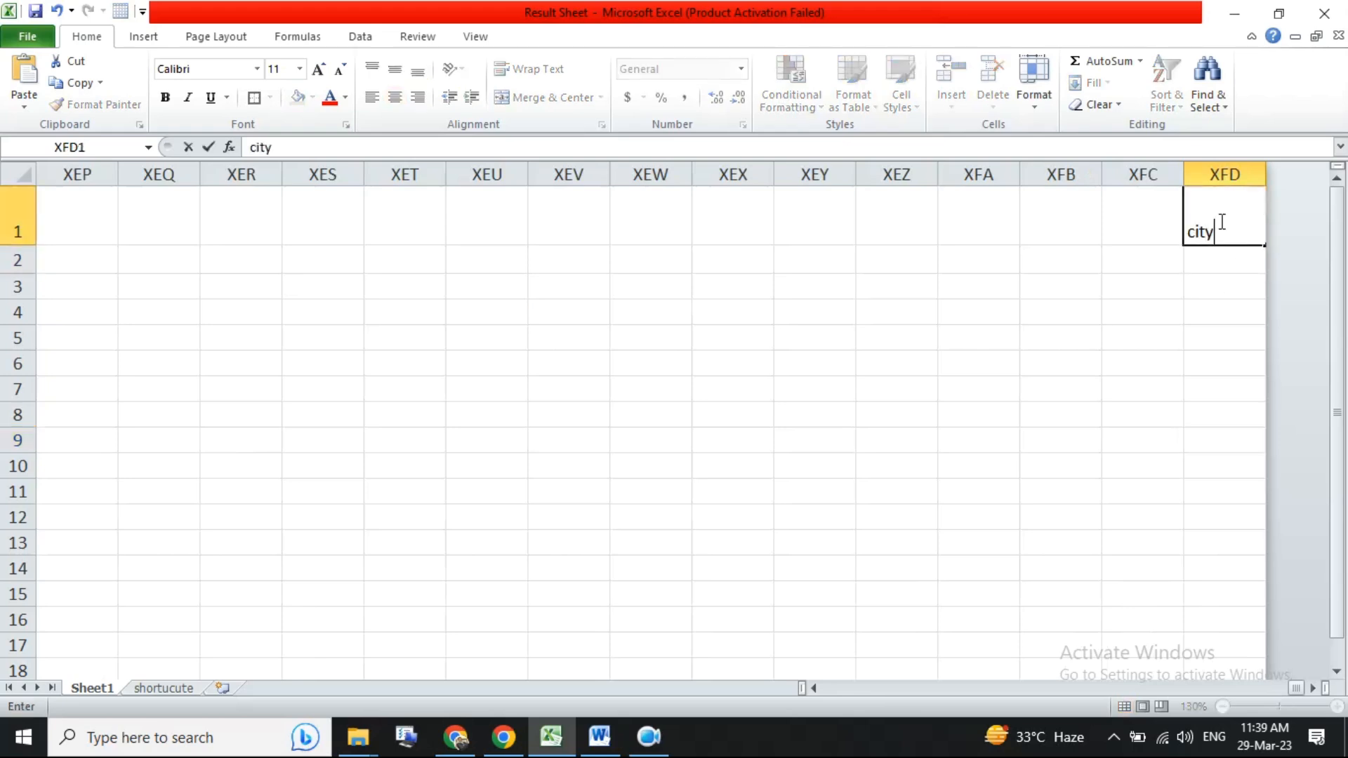
pyautogui.write('s')
pyautogui.press('Return')
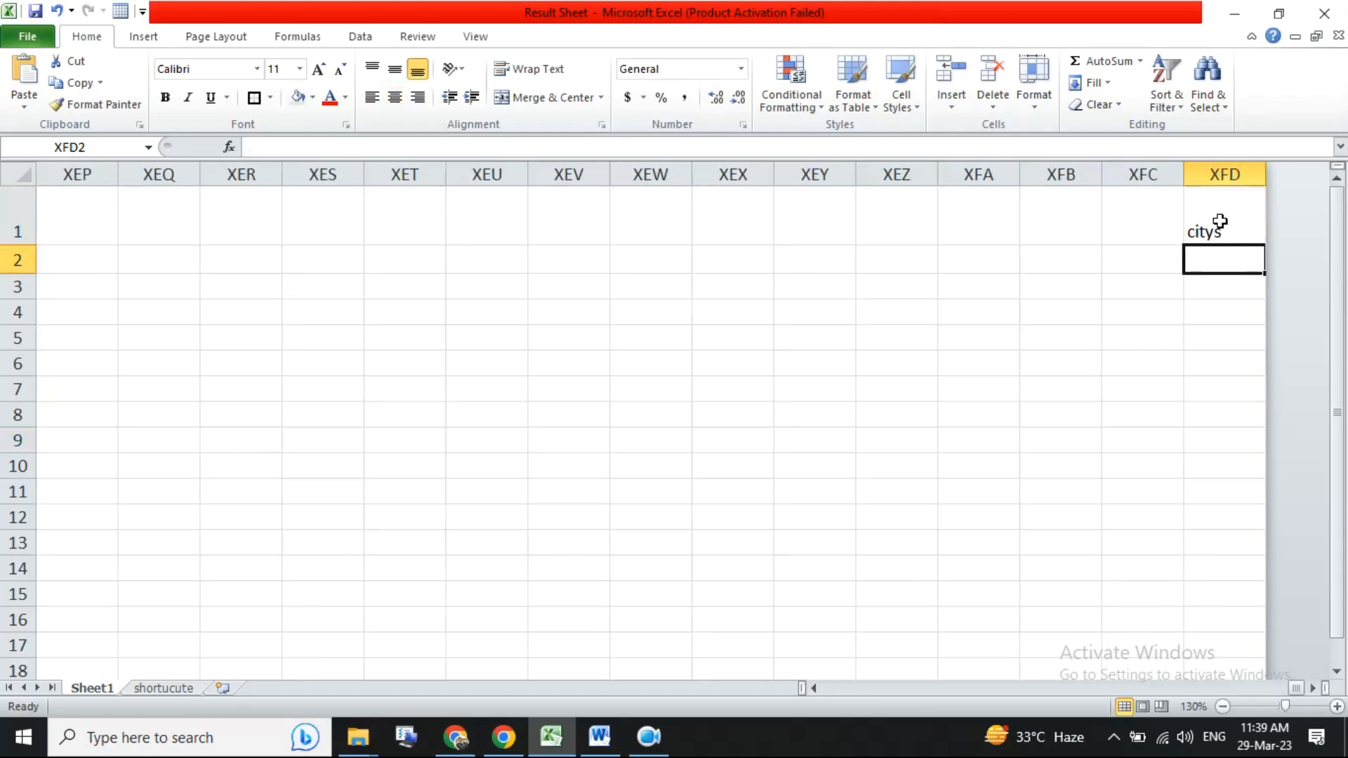
# - Enter BEED, NANDED, PUNE, MUMBAI and NASHIK in cells XFD2 to XFD6 below the citys heading
pyautogui.write('bee')
pyautogui.press('BackSpace')
pyautogui.press('BackSpace')
pyautogui.press('BackSpace')
pyautogui.write('BEED')
pyautogui.press('Return')
pyautogui.write('NANDED')
pyautogui.press('Return')
pyautogui.write('PUNE')
pyautogui.press('Return')
pyautogui.write('MUMBAI')
pyautogui.press('Return')
pyautogui.write('NASHIK')
pyautogui.press('Return')
# - Extend the city list with SAMBHAJI NAGAR, BULDHANA and YAVATMAL in cells XFD7 to XFD9
pyautogui.write('SAMBHA')
pyautogui.press('BackSpace')
pyautogui.press('BackSpace')
pyautogui.press('BackSpace')
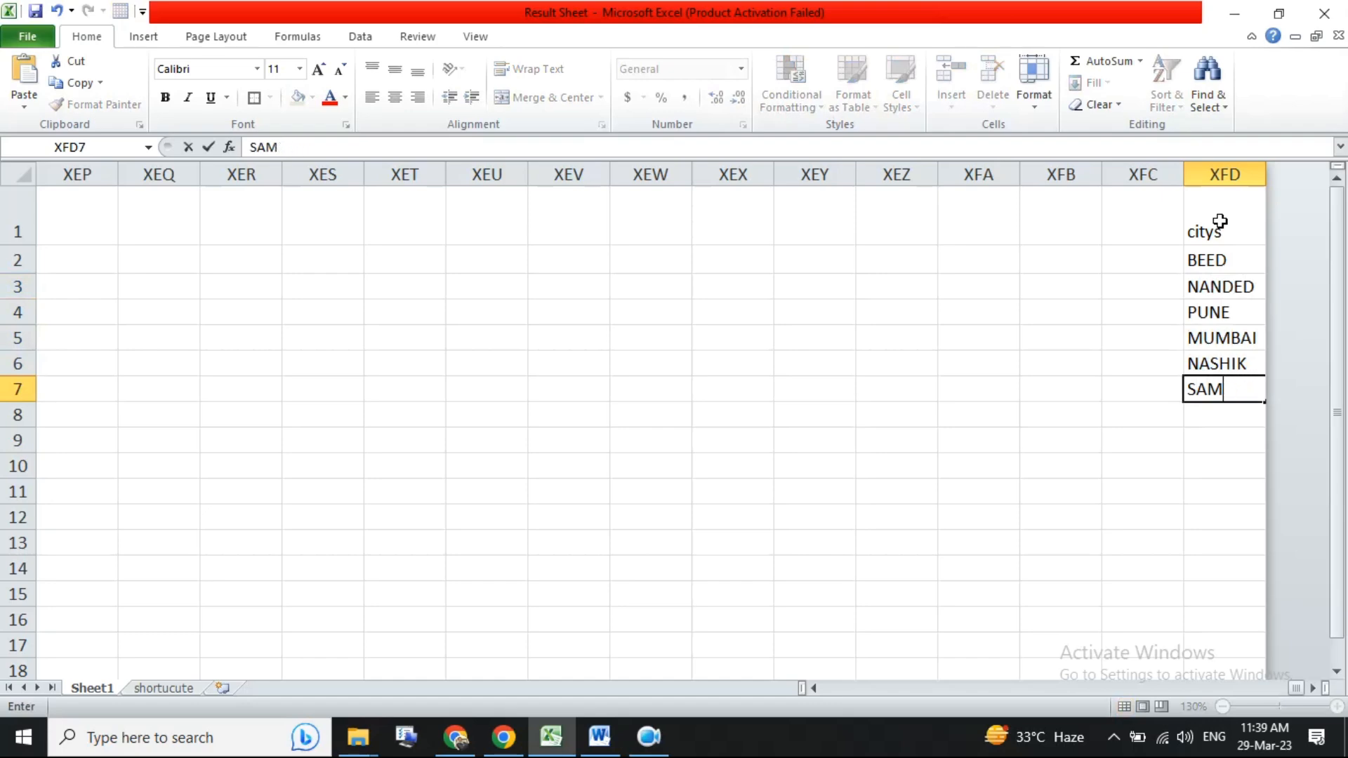
pyautogui.write('BHAJI NAGAR')
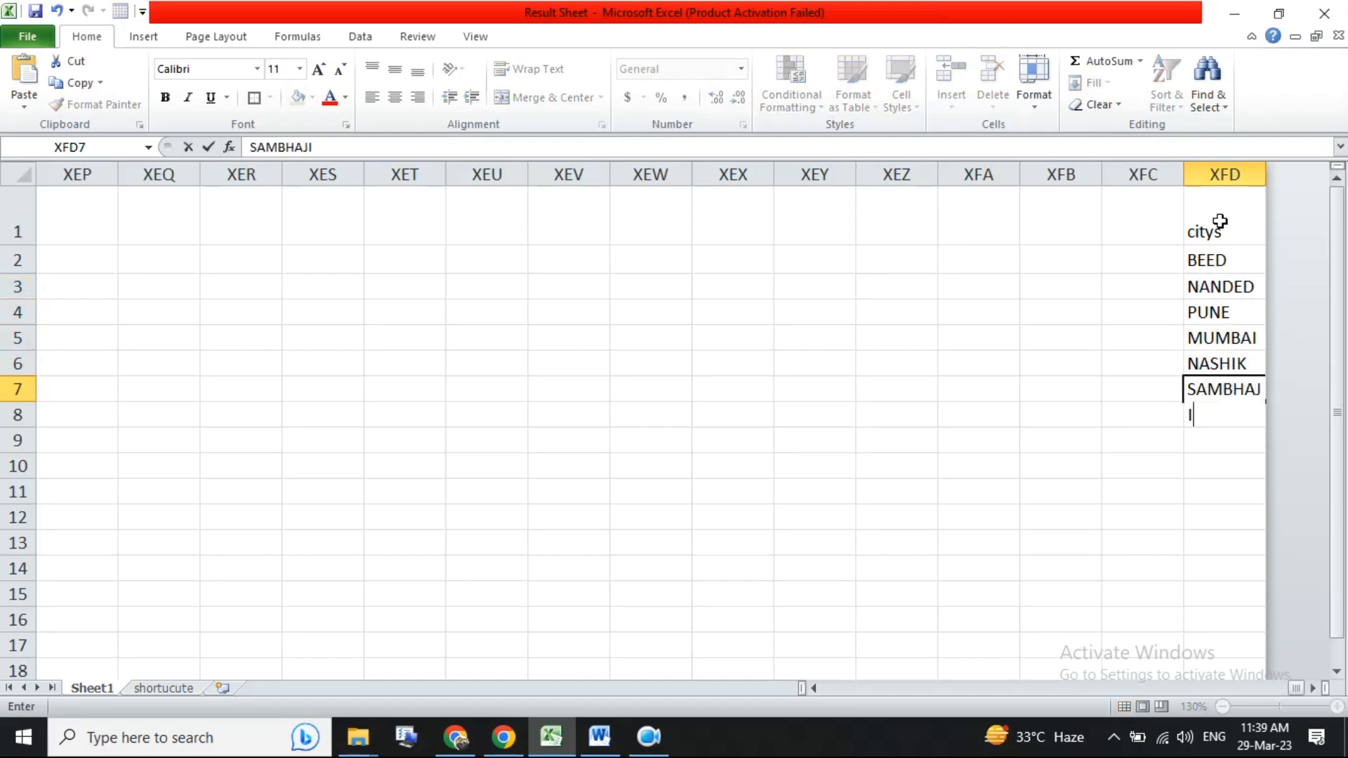
pyautogui.press('Return')
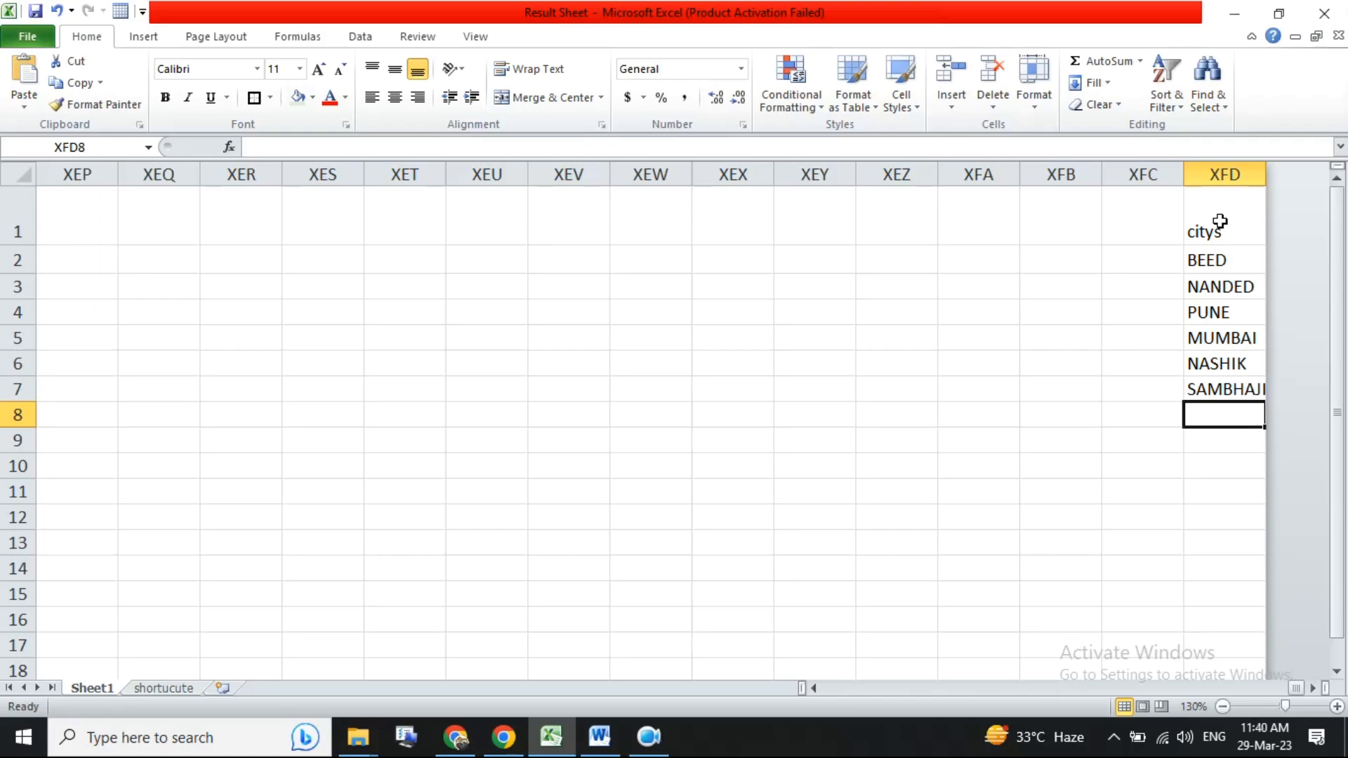
pyautogui.write('BULDHANA')
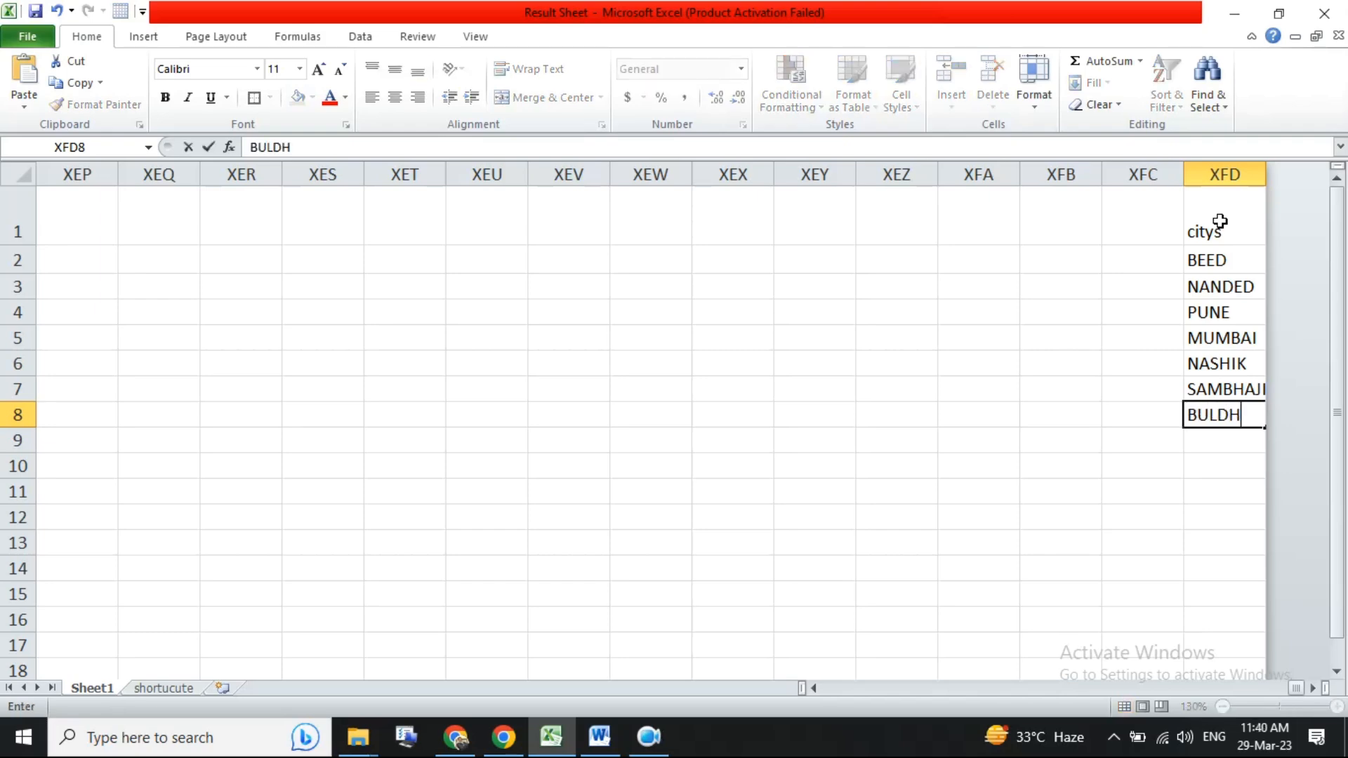
pyautogui.press('Return')
pyautogui.write('YAVATMAL')
pyautogui.press('Return')
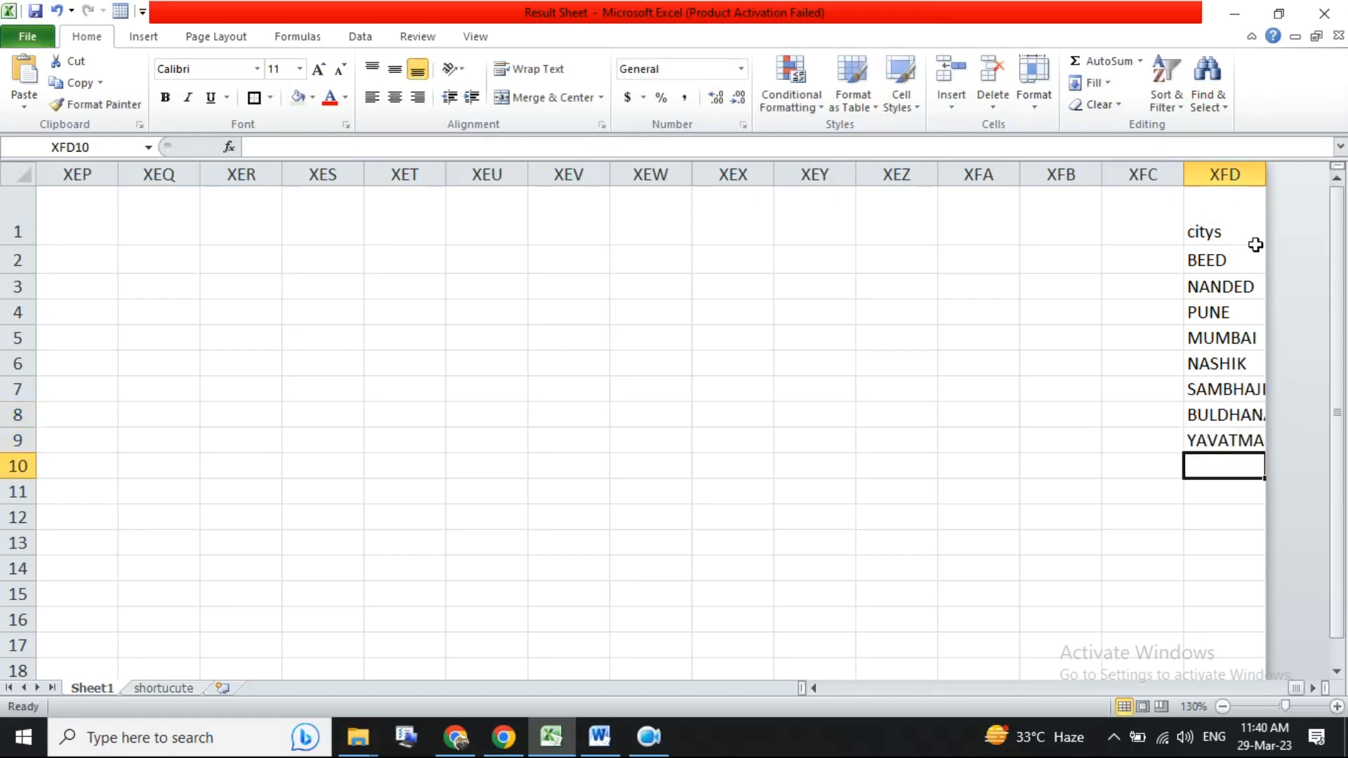
# - Copy the citys list with its heading from cells XFD1 to XFD9
pyautogui.moveTo(1206, 224); pyautogui.dragTo(1224, 483)
pyautogui.moveTo(1227, 269); pyautogui.dragTo(1209, 435)
pyautogui.moveTo(1223, 211); pyautogui.dragTo(1239, 435)
pyautogui.hotkey('ctrl', 'c')
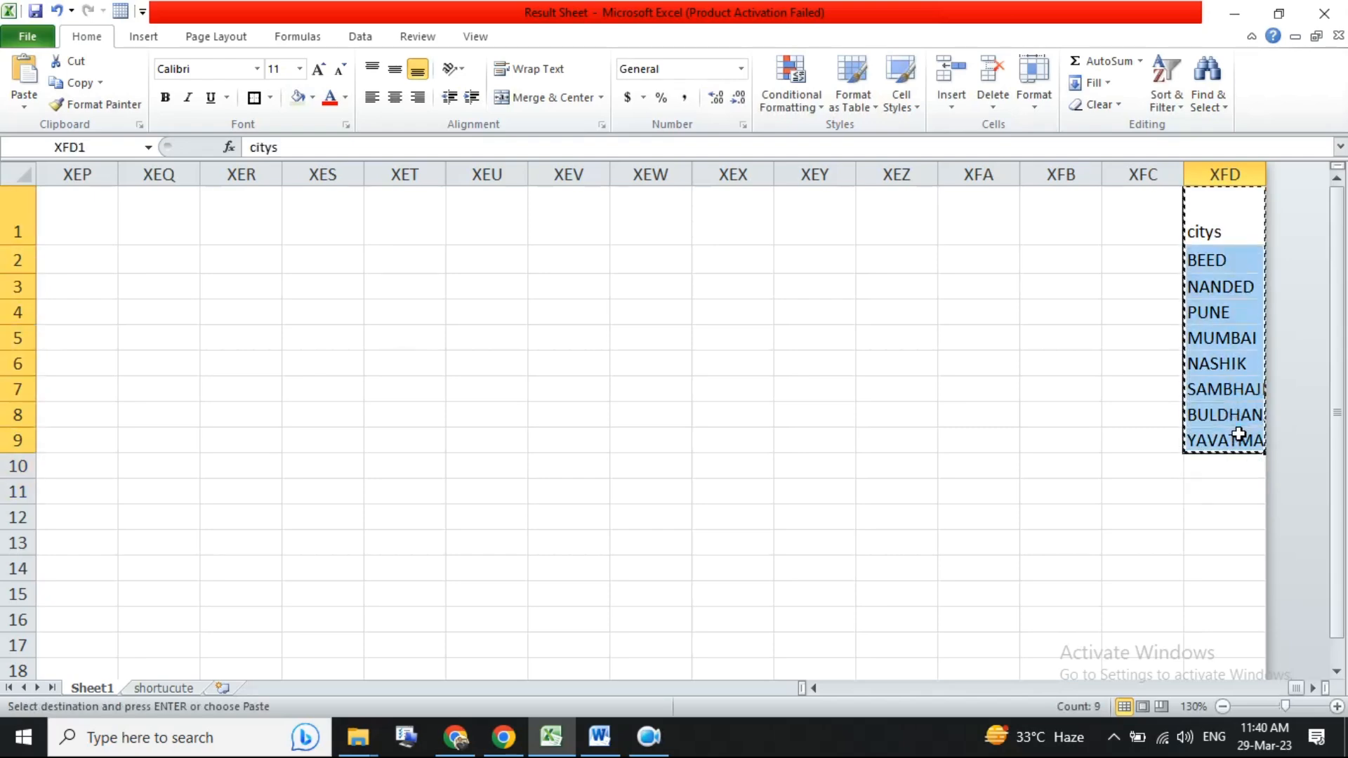
# - Paste the copied city list beside the result table, starting at cell V2
pyautogui.hotkey('ctrl', 'Home')
pyautogui.press('Right')
pyautogui.press('Right')
pyautogui.press('Right')
pyautogui.press('Right')
pyautogui.press('Right')
pyautogui.press('Right')
pyautogui.press('Right')
pyautogui.press('Right')
pyautogui.press('Right')
pyautogui.press('Right')
pyautogui.press('Right')
pyautogui.press('Right')
pyautogui.press('Right')
pyautogui.press('Right')
pyautogui.press('Right')
pyautogui.press('Right')
pyautogui.press('Right')
pyautogui.press('Right')
pyautogui.press('Right')
pyautogui.press('Right')
pyautogui.press('Left')
pyautogui.press('Down')
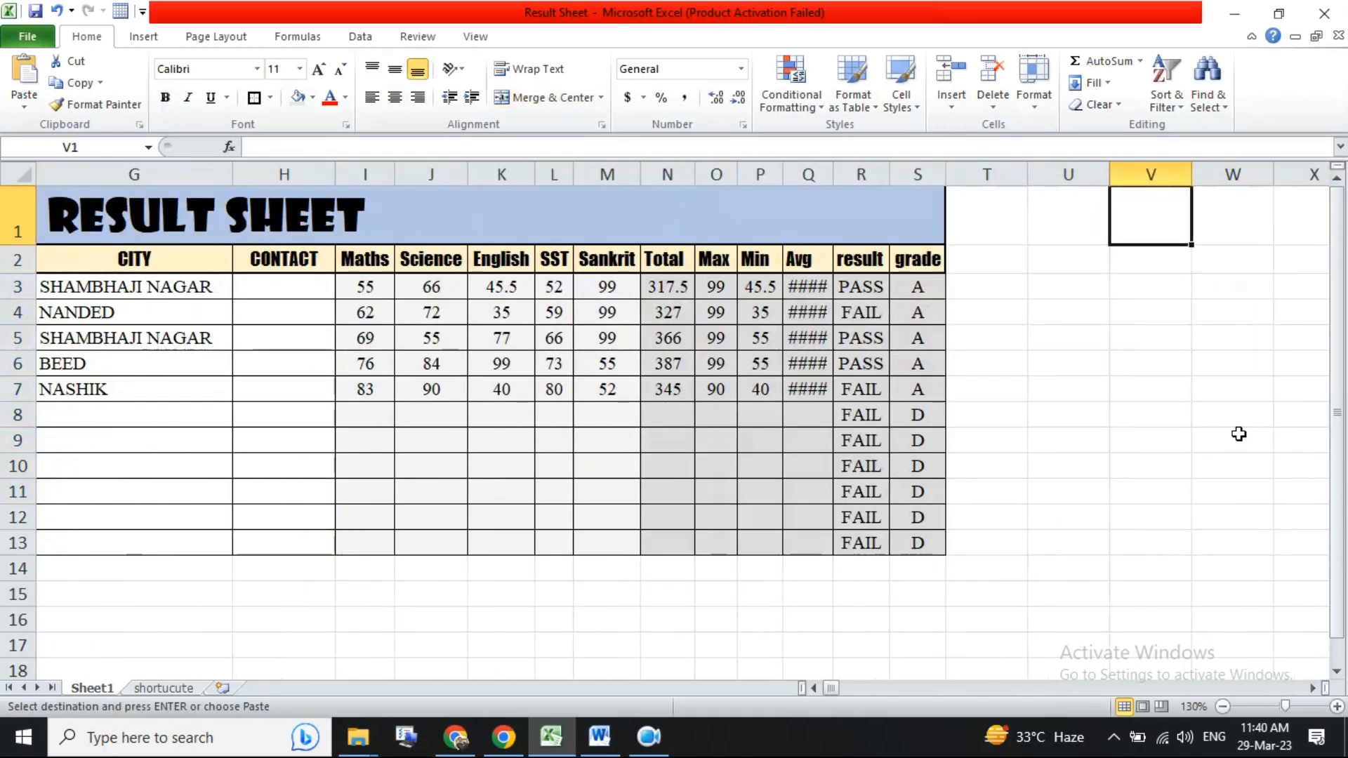
pyautogui.press('Return')
pyautogui.click(1234, 365)
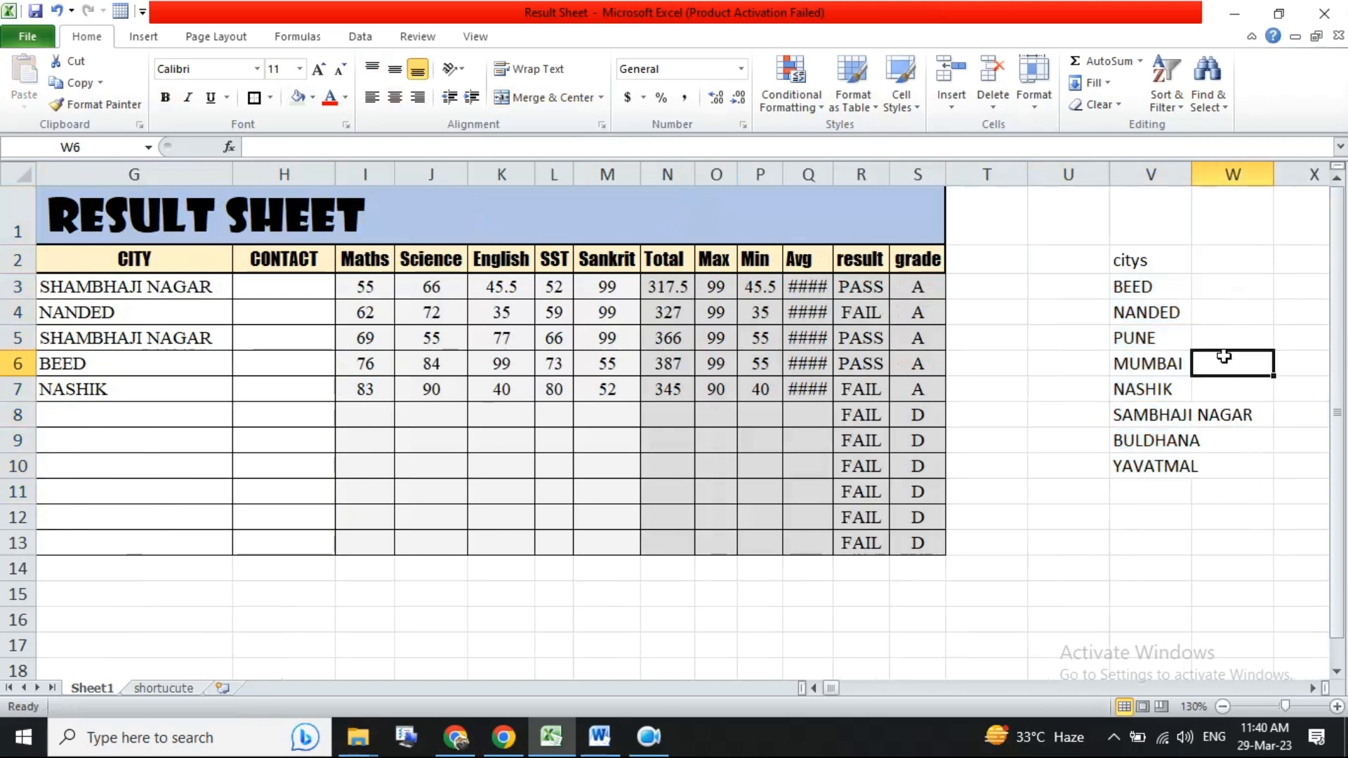
pyautogui.moveTo(1144, 288); pyautogui.dragTo(1168, 460)
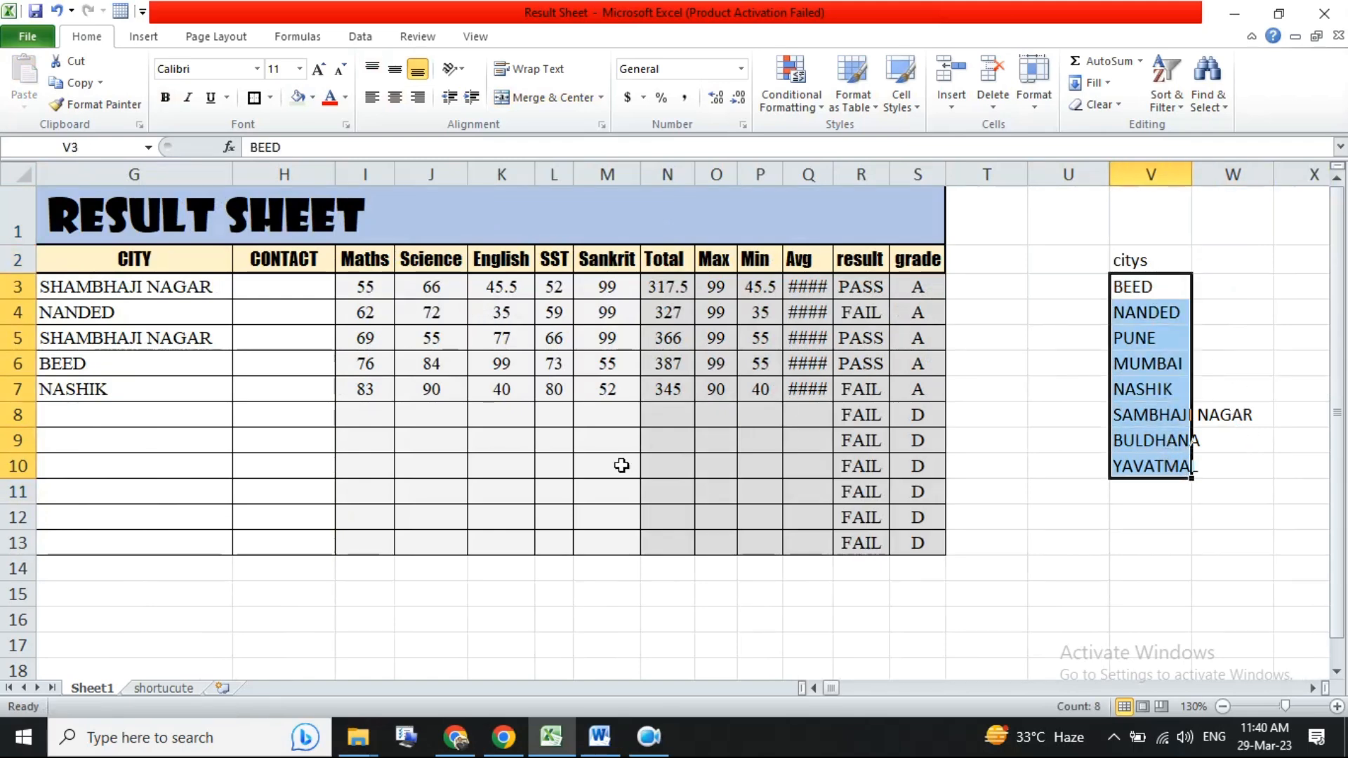
pyautogui.click(1163, 489)
pyautogui.moveTo(1163, 490); pyautogui.dragTo(1155, 570)
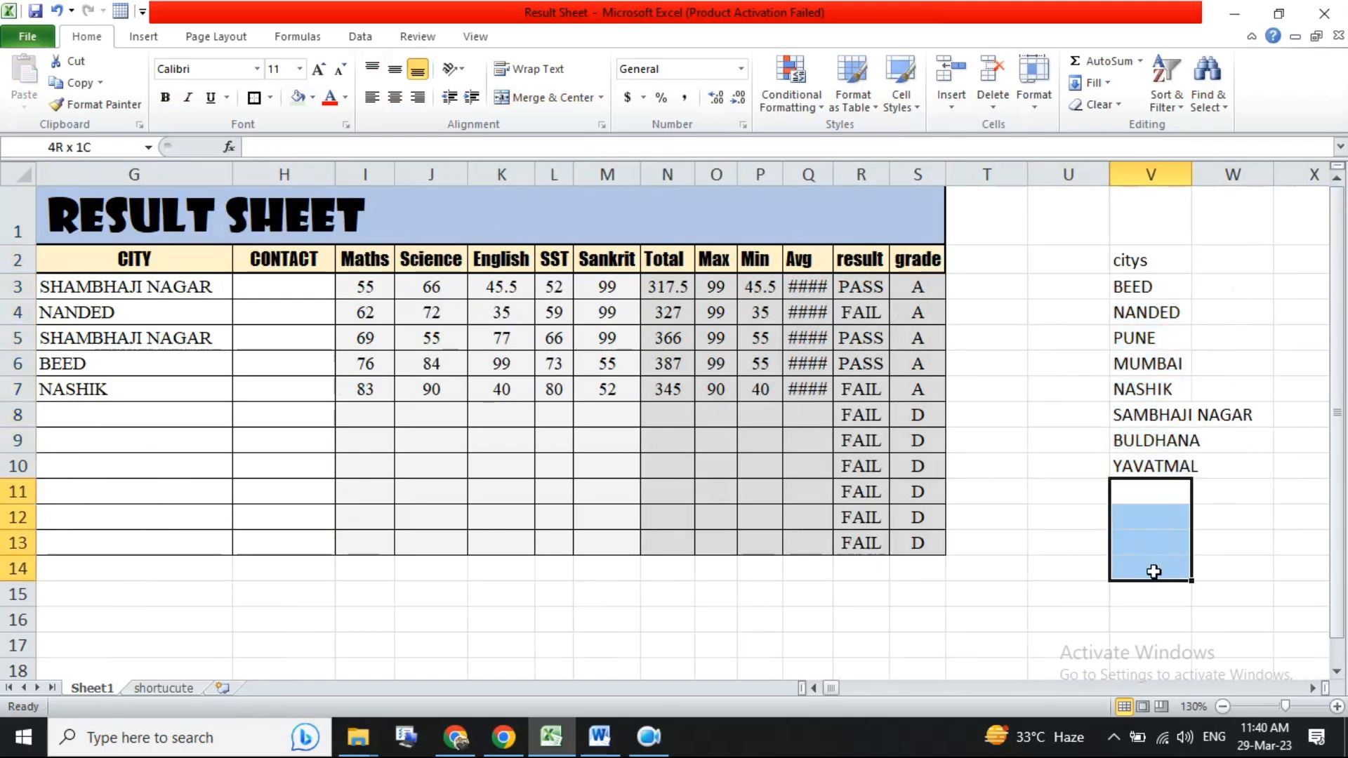
pyautogui.moveTo(1157, 289); pyautogui.dragTo(1160, 557)
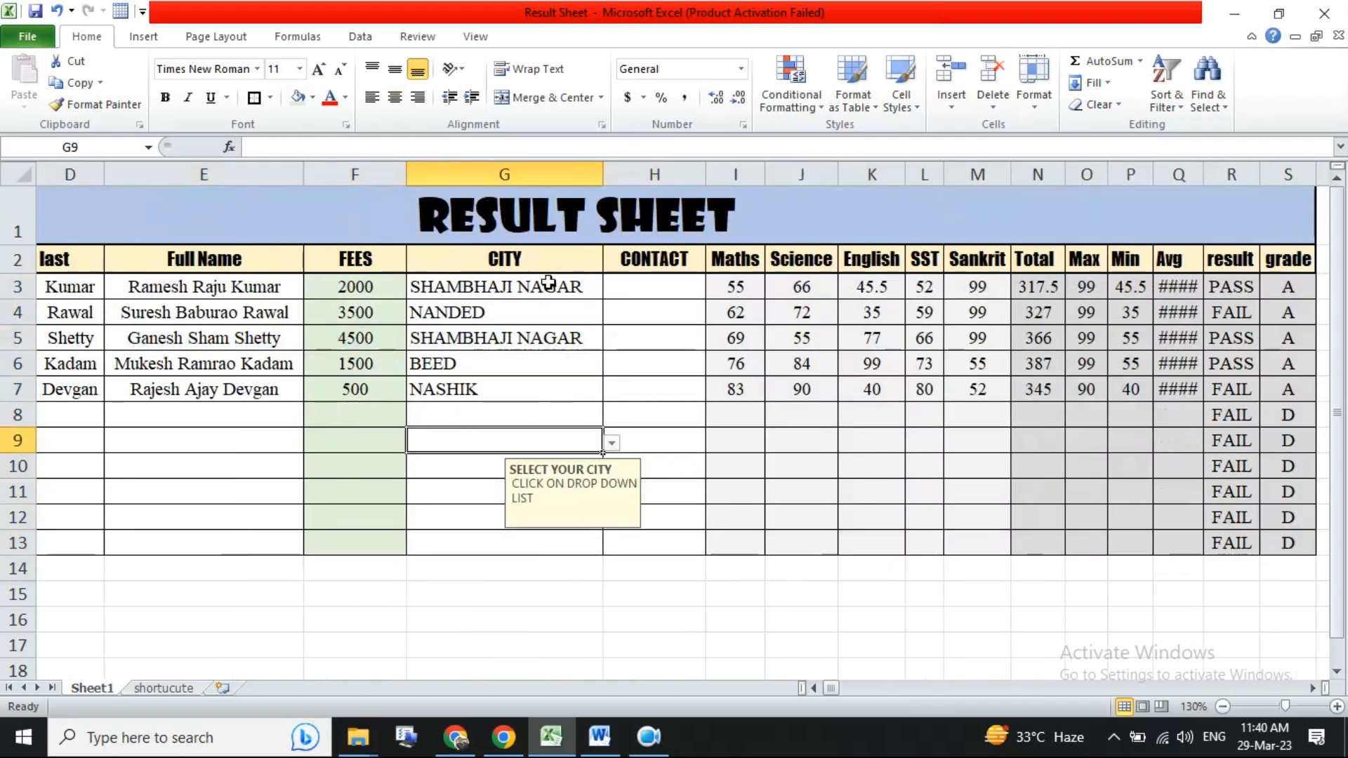
# - Open the data validation settings for the CITY cells G3:G13 and clear the typed city names from the list source
pyautogui.moveTo(549, 283); pyautogui.dragTo(526, 537)
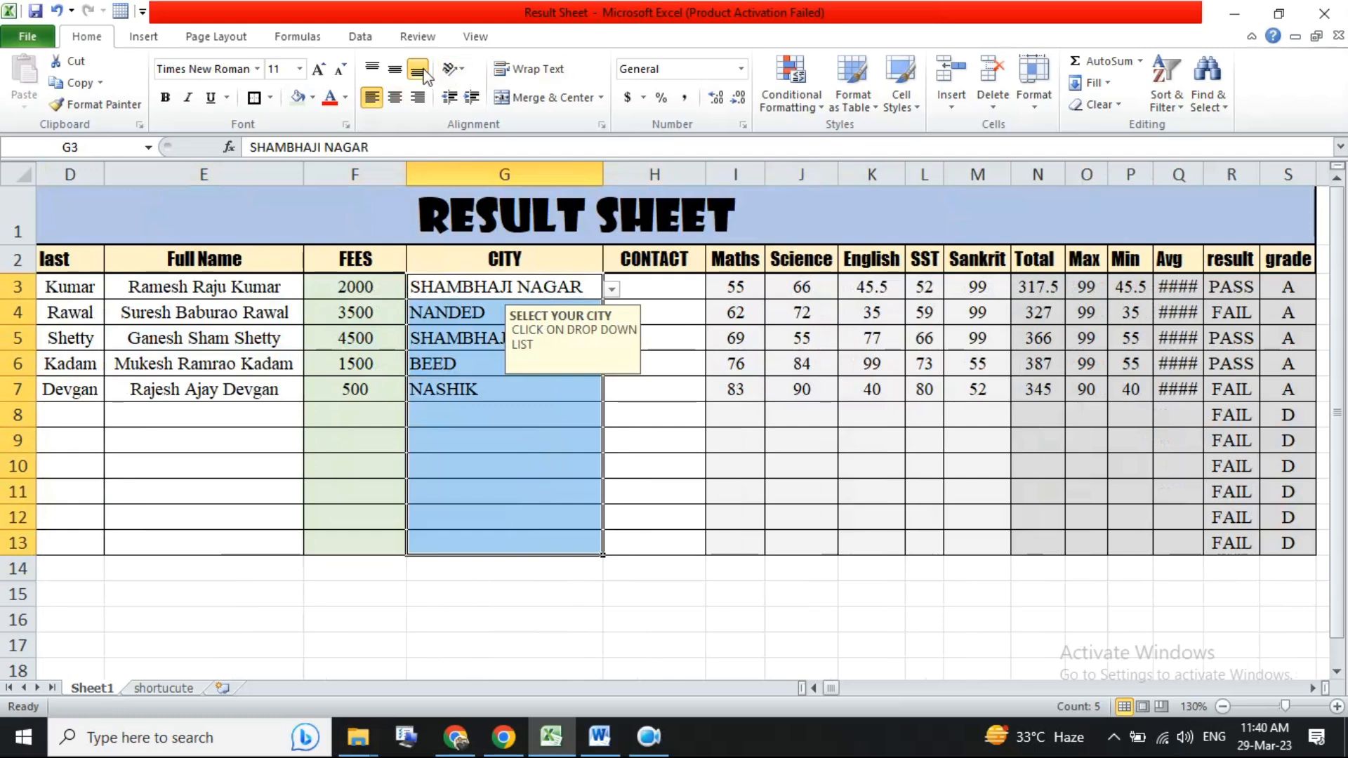
pyautogui.click(360, 36)
pyautogui.click(758, 70)
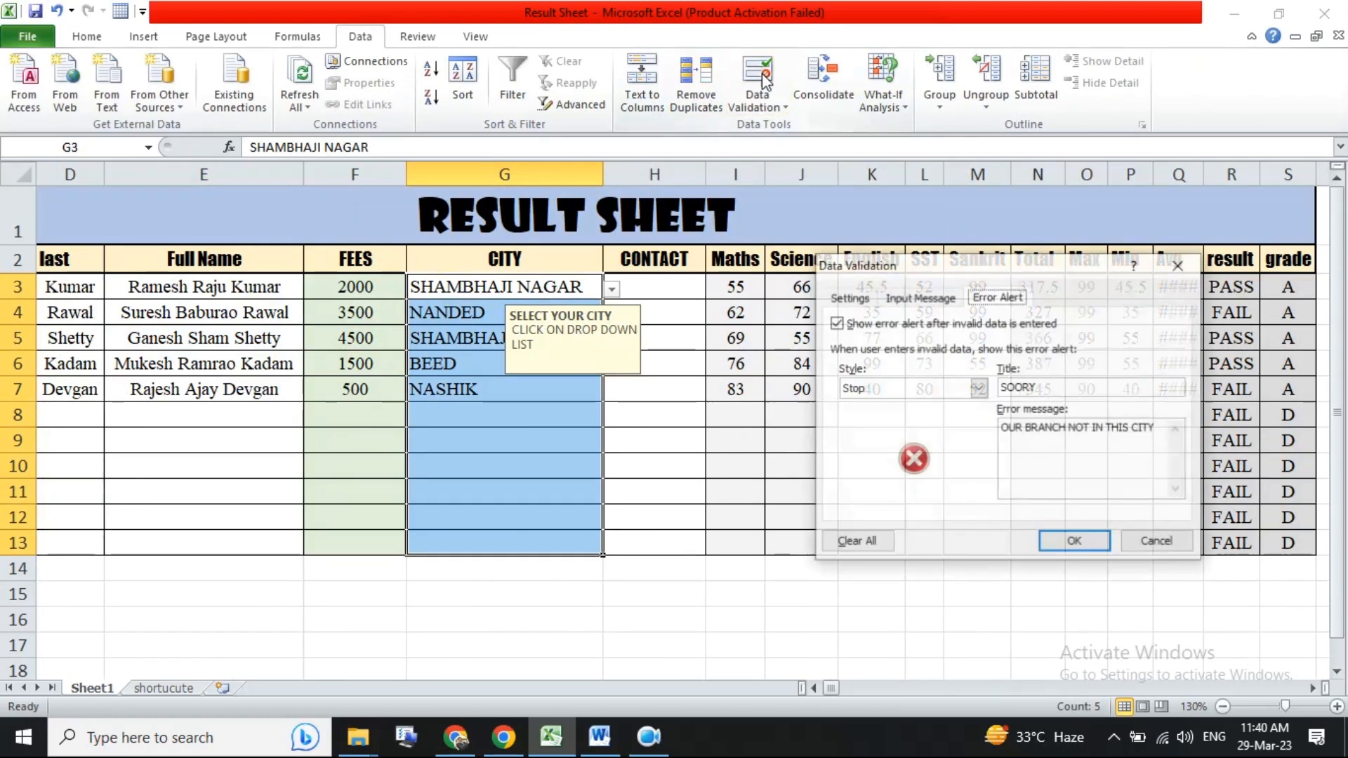
pyautogui.click(848, 298)
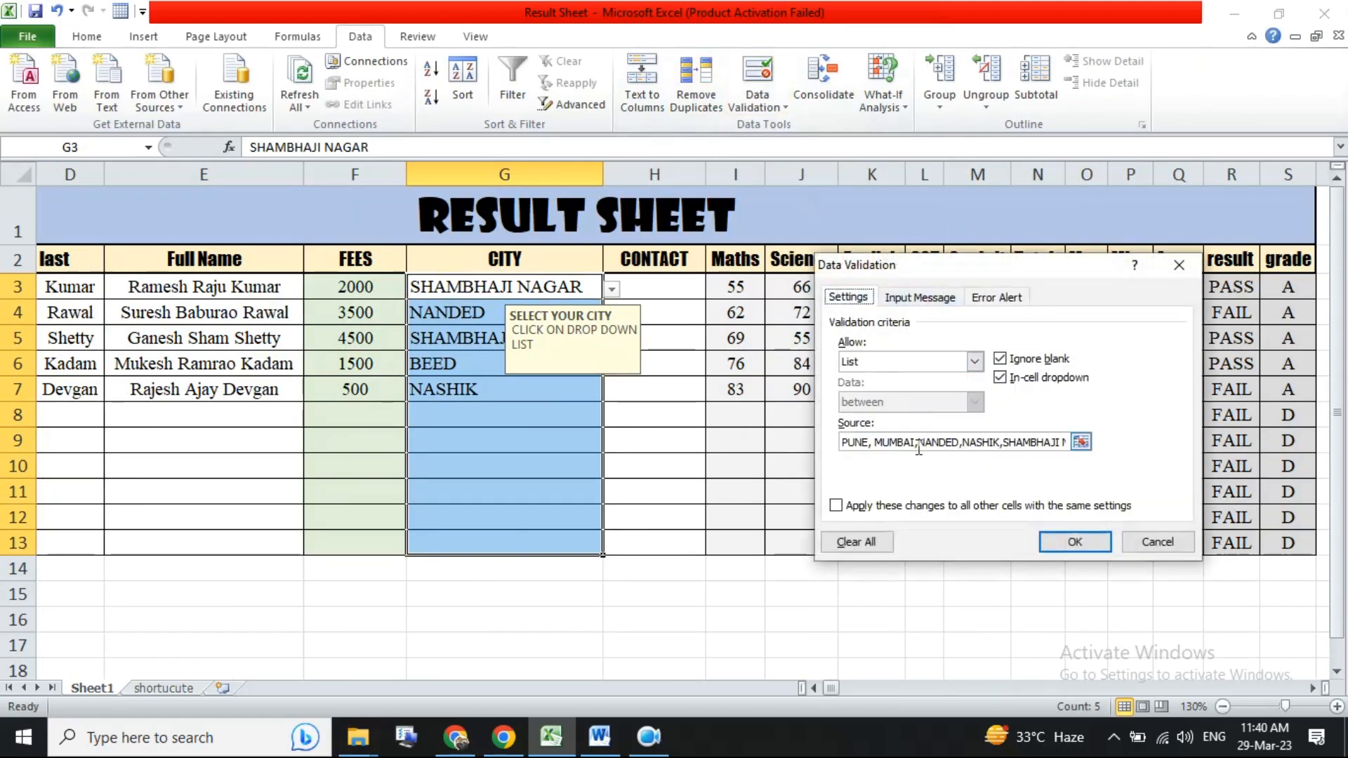
pyautogui.moveTo(843, 443); pyautogui.dragTo(1073, 465)
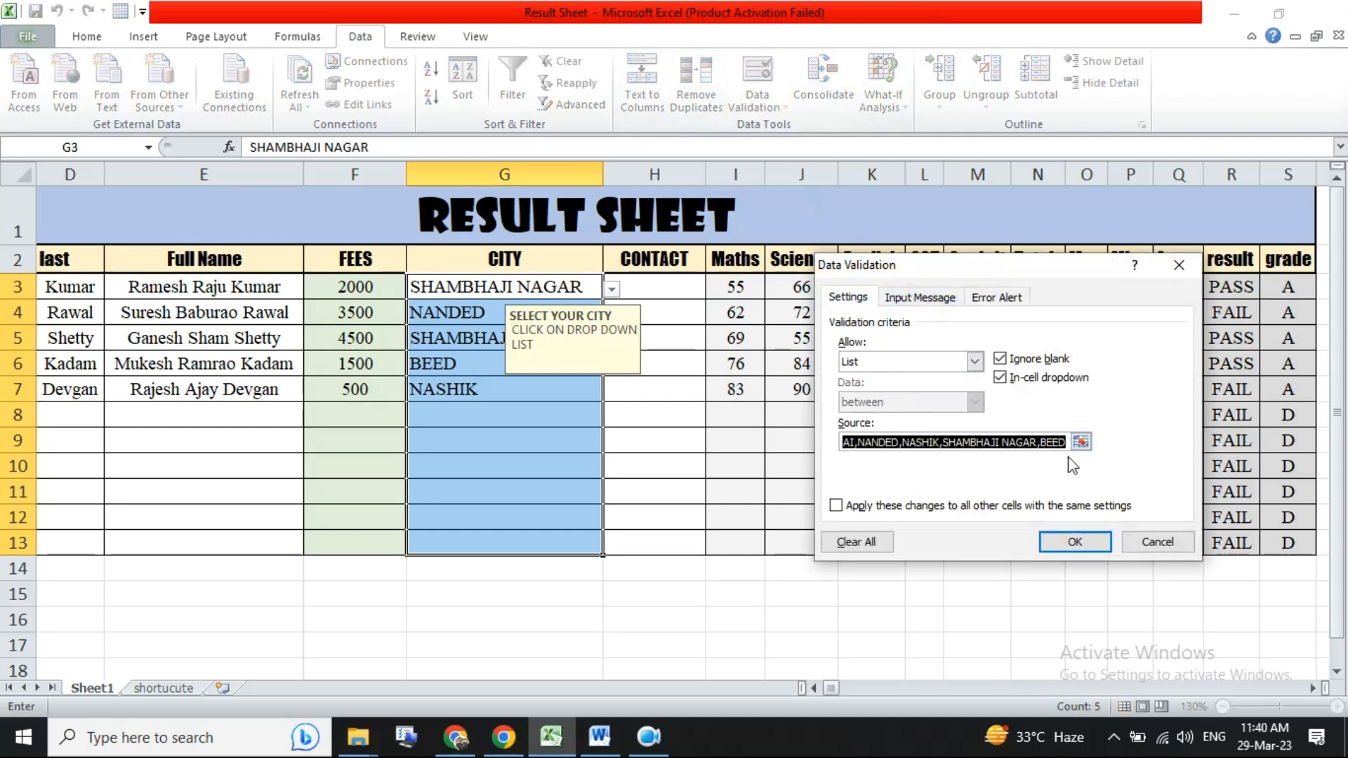
pyautogui.press('BackSpace')
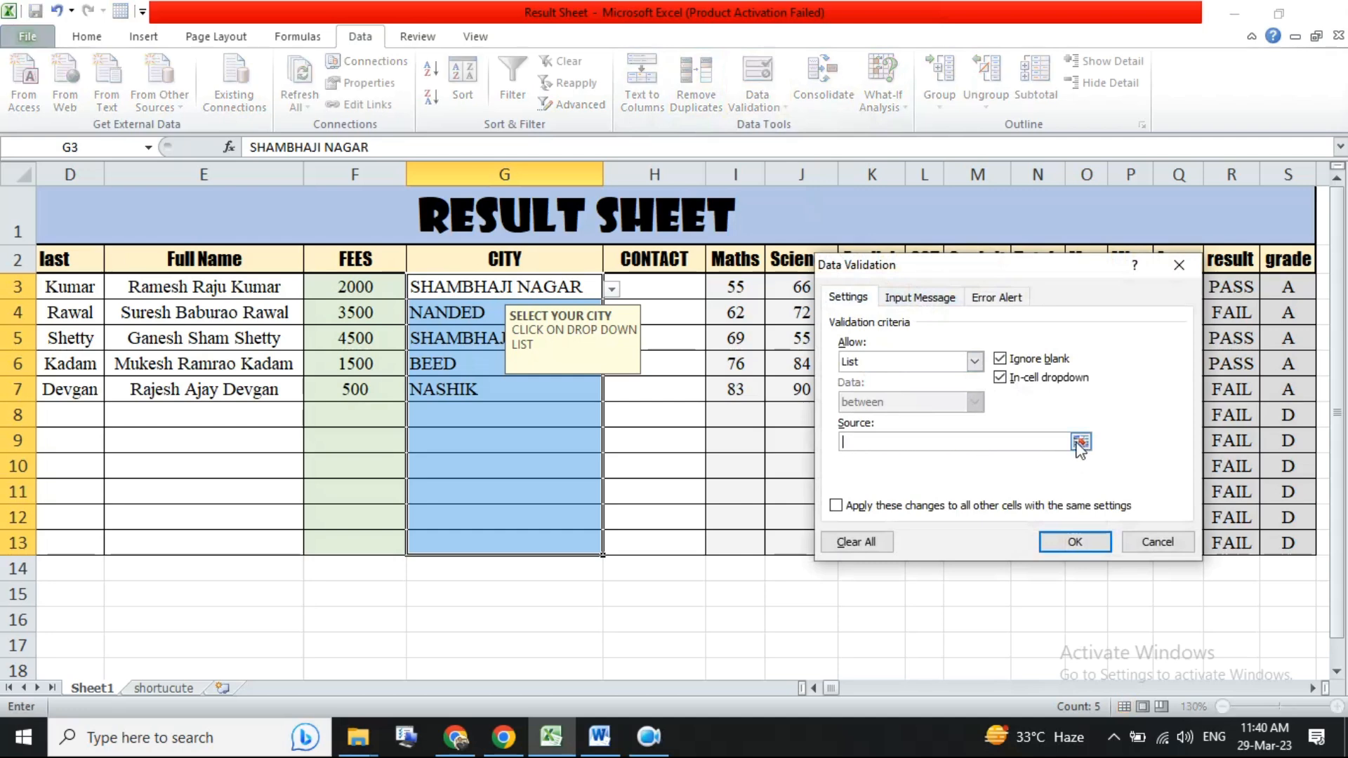
# - Set the validation list source to the range =$V$3:$V$13 and apply it, keeping the existing input message and error alert
pyautogui.click(1080, 442)
pyautogui.moveTo(1192, 464); pyautogui.dragTo(1328, 466)
pyautogui.moveTo(1246, 286); pyautogui.dragTo(1257, 465)
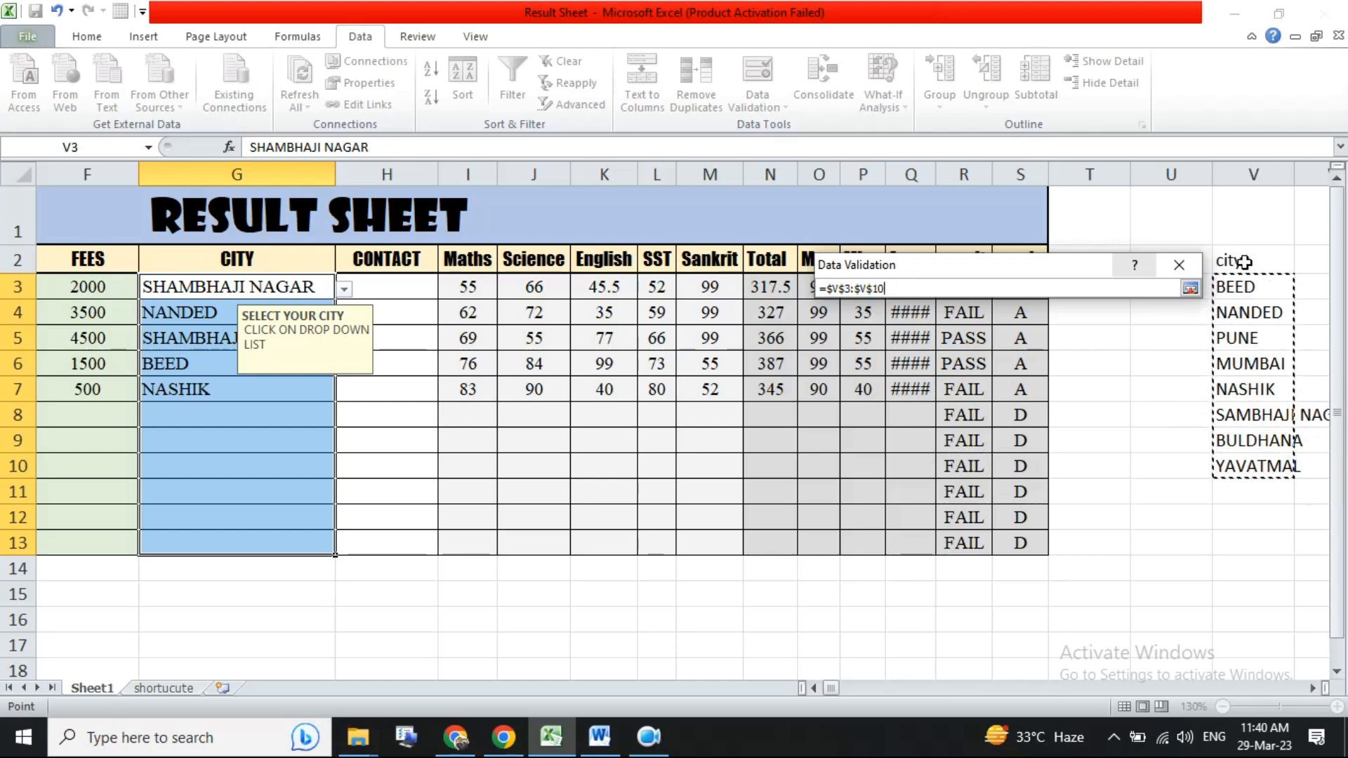
pyautogui.moveTo(1268, 257); pyautogui.dragTo(1277, 463)
pyautogui.moveTo(1273, 288); pyautogui.dragTo(1269, 542)
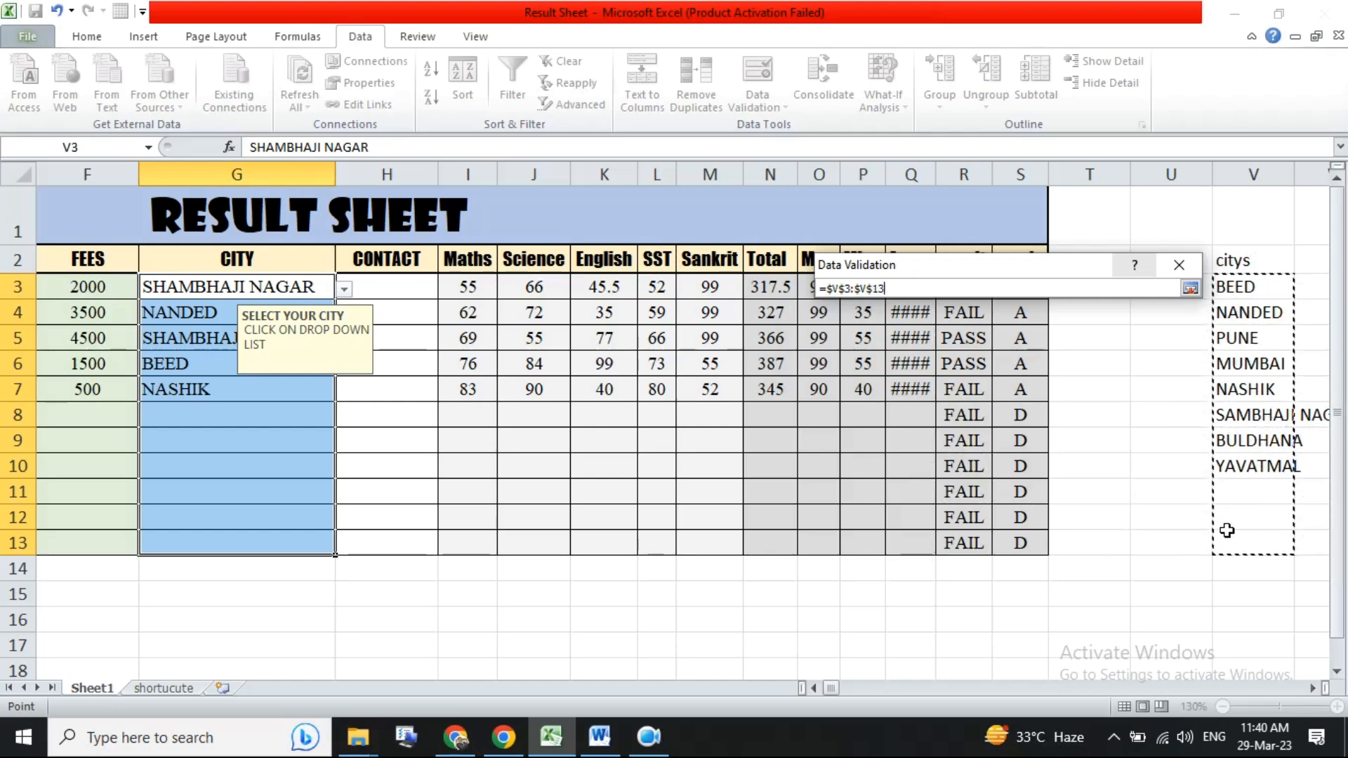
pyautogui.click(1189, 289)
pyautogui.moveTo(918, 442); pyautogui.dragTo(837, 441)
pyautogui.click(930, 441)
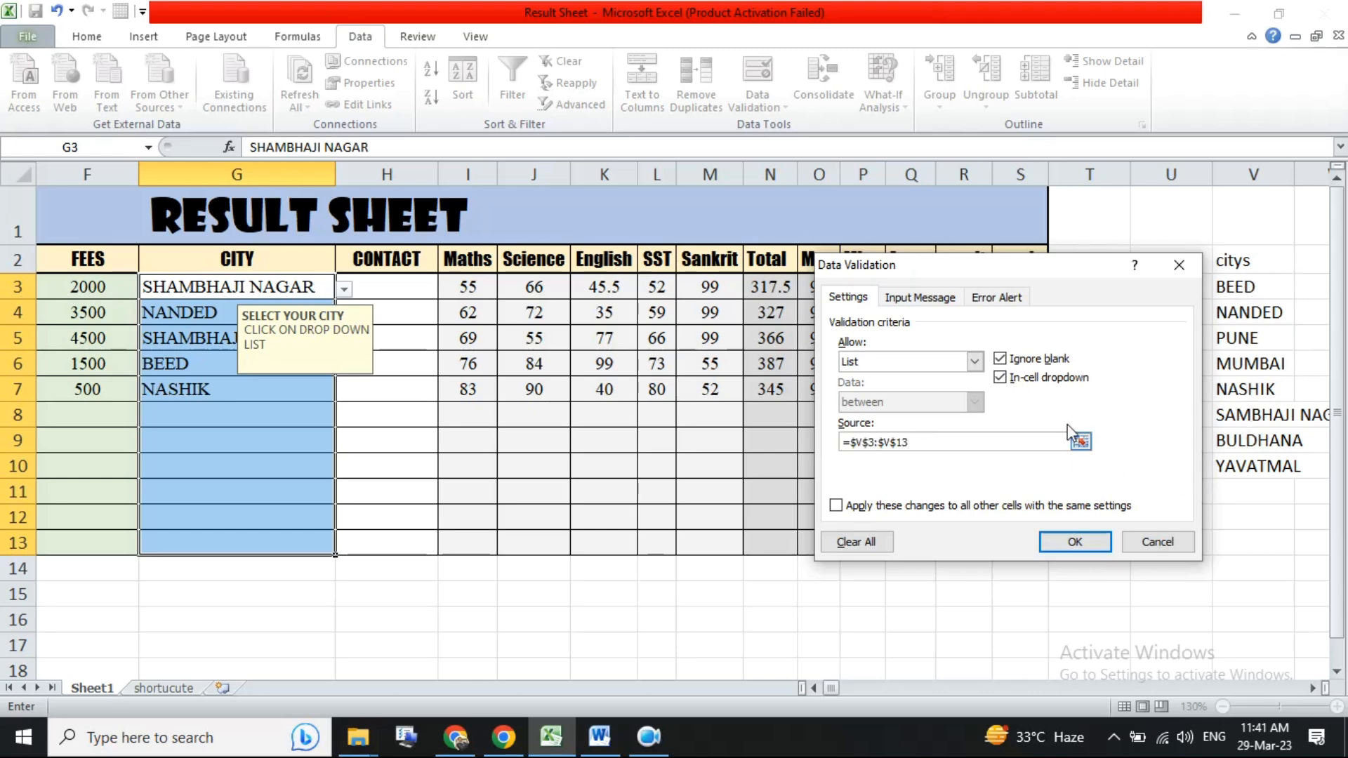
pyautogui.click(920, 298)
pyautogui.click(997, 298)
pyautogui.click(1075, 543)
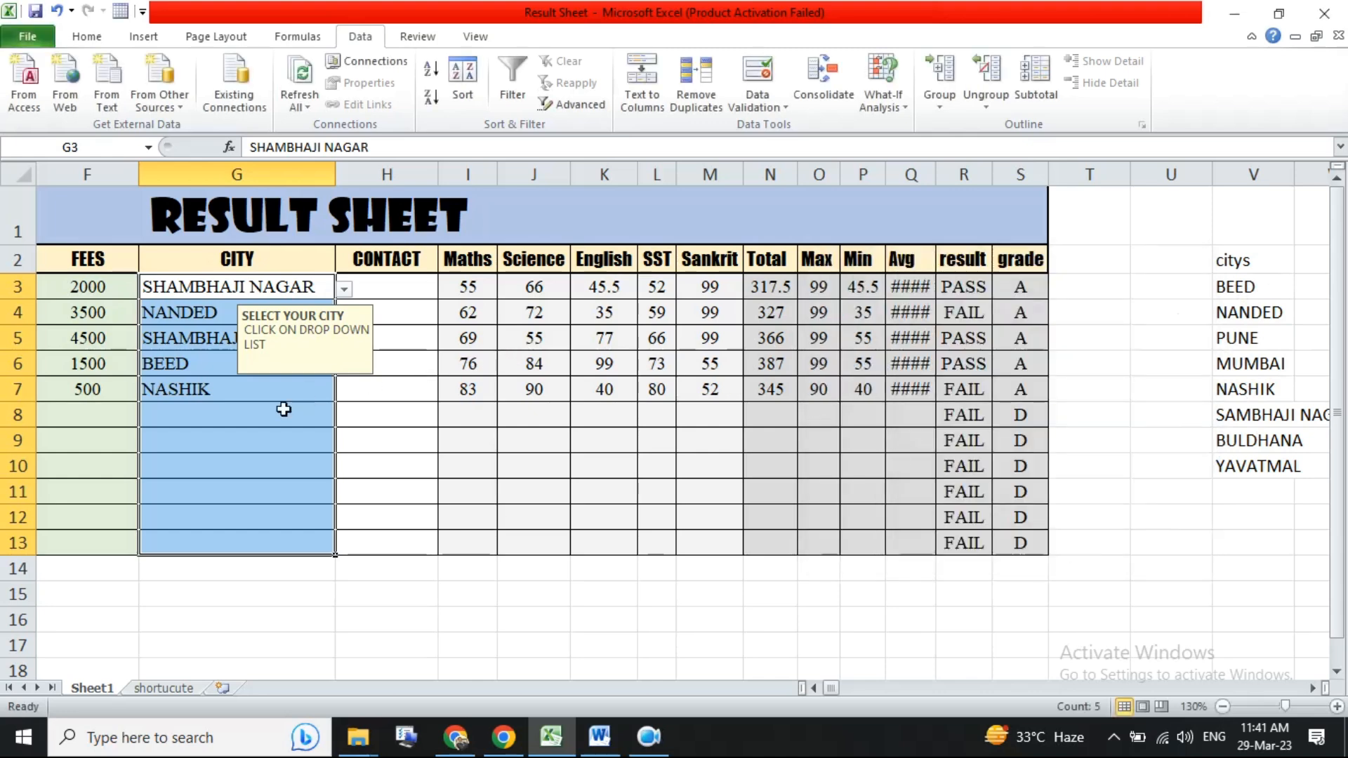
# - Choose NASHIK in G3 and BULDHANA in G4 and G5 from the city drop-down lists
pyautogui.click(344, 289)
pyautogui.click(176, 377)
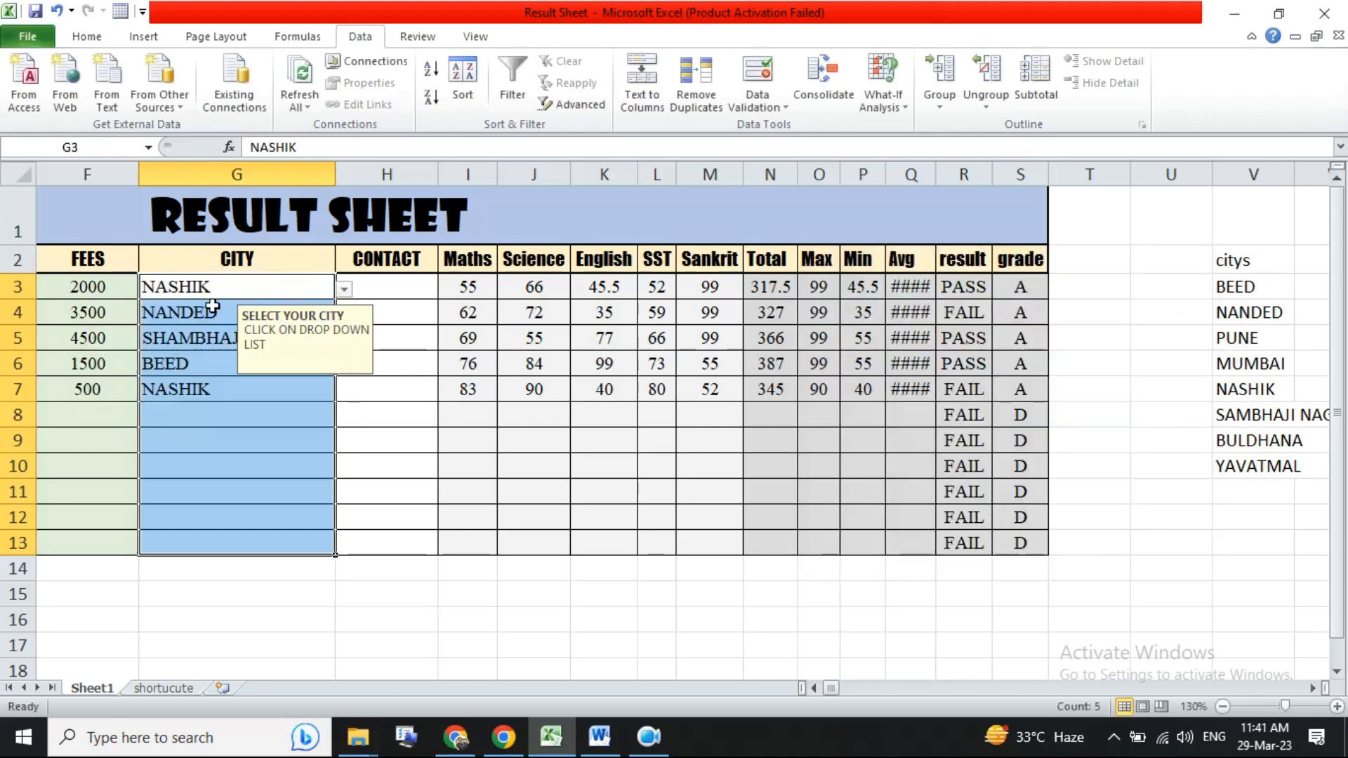
pyautogui.click(330, 309)
pyautogui.click(344, 312)
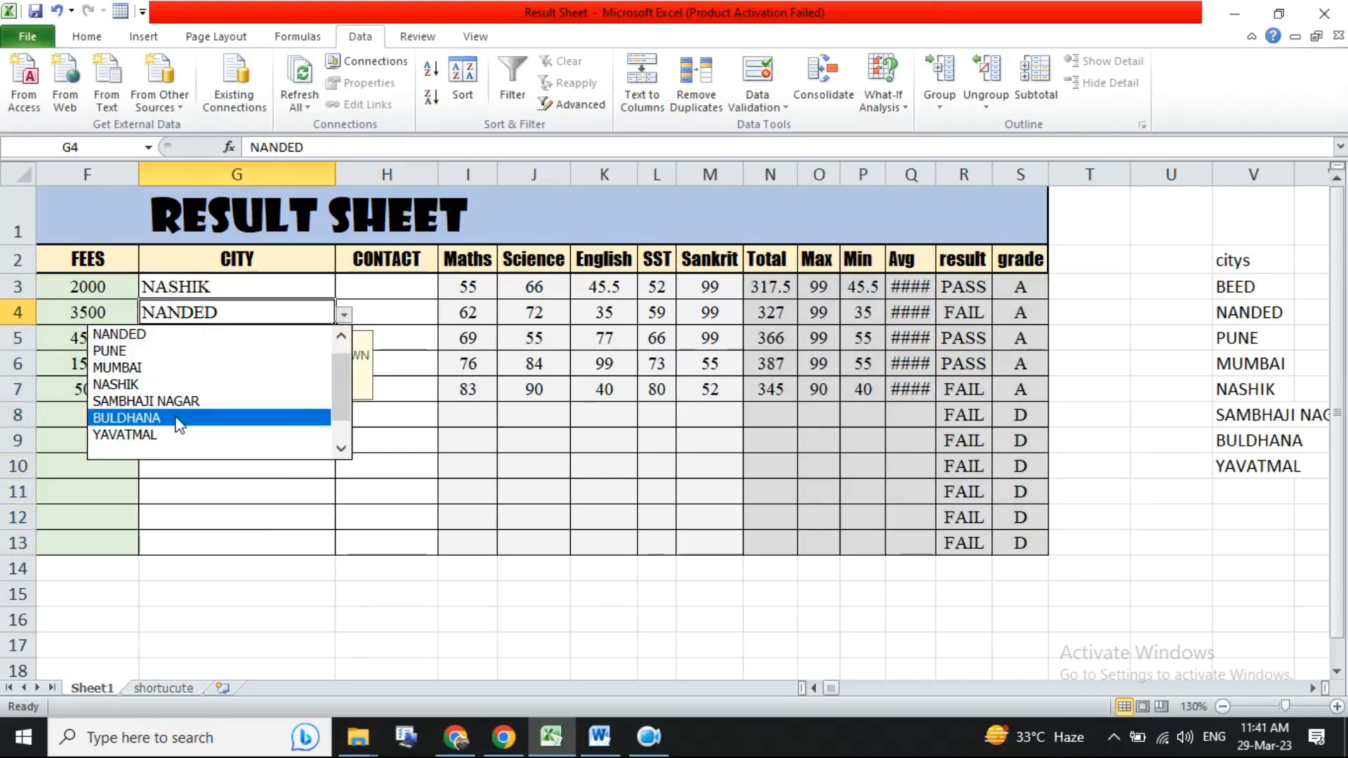
pyautogui.click(181, 420)
pyautogui.click(205, 344)
pyautogui.click(344, 340)
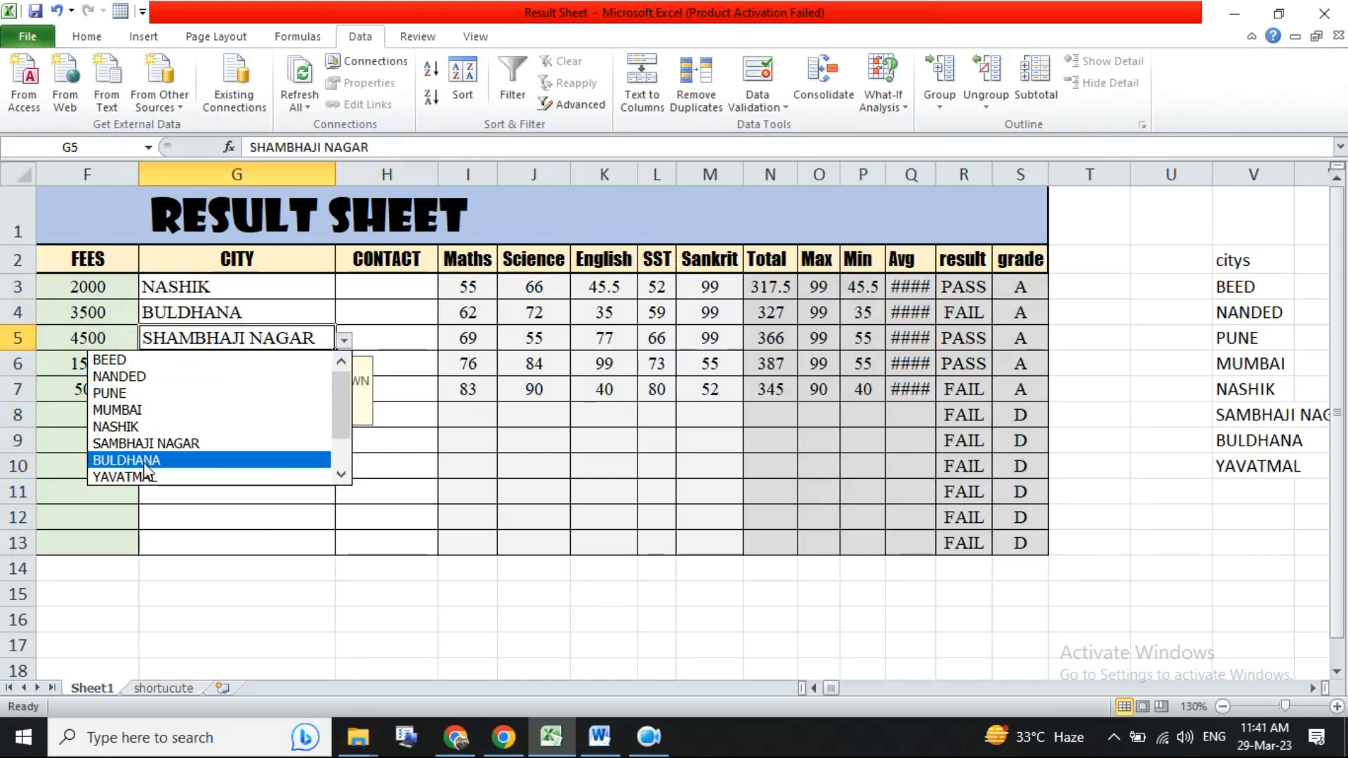
pyautogui.click(186, 461)
# - Choose SAMBHAJI NAGAR in G6 and NANDED in G7 from the city drop-down lists
pyautogui.click(200, 374)
pyautogui.click(344, 366)
pyautogui.click(219, 467)
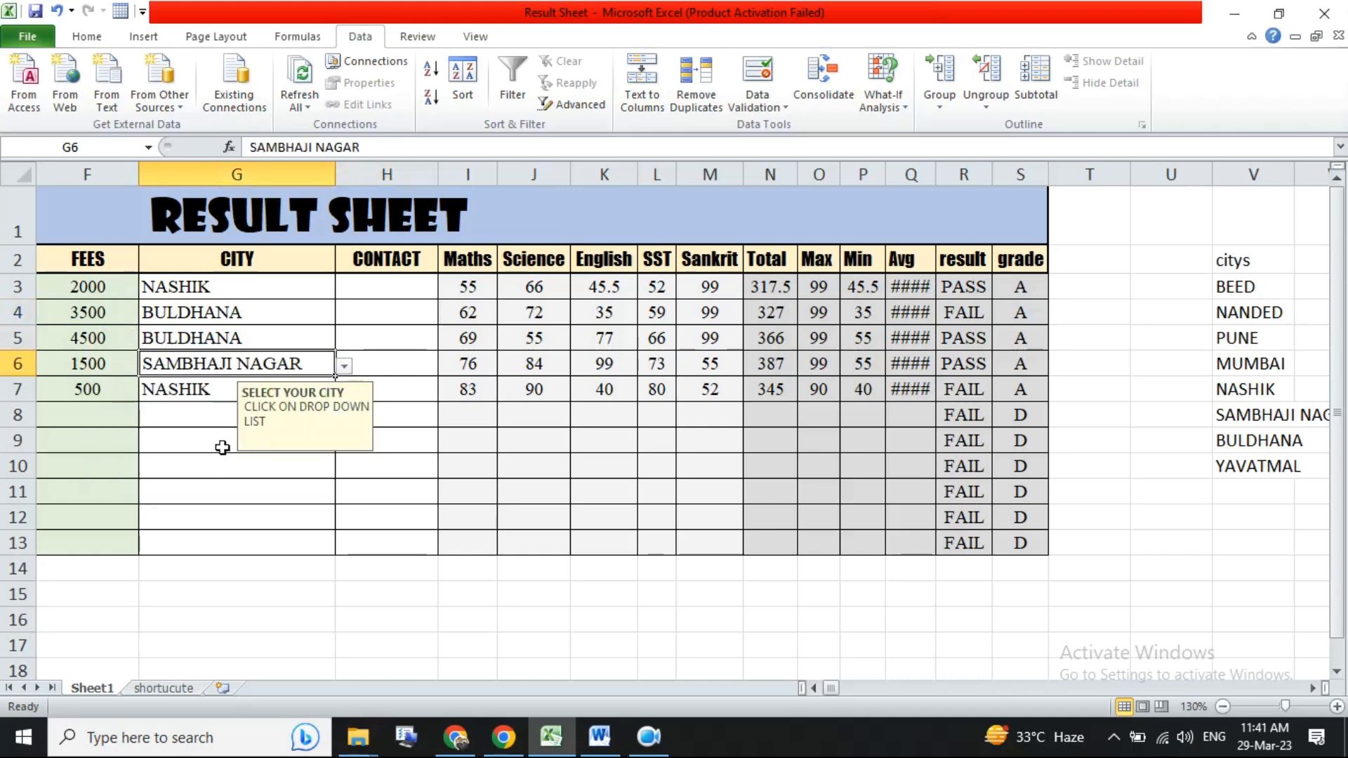
pyautogui.click(205, 387)
pyautogui.click(344, 391)
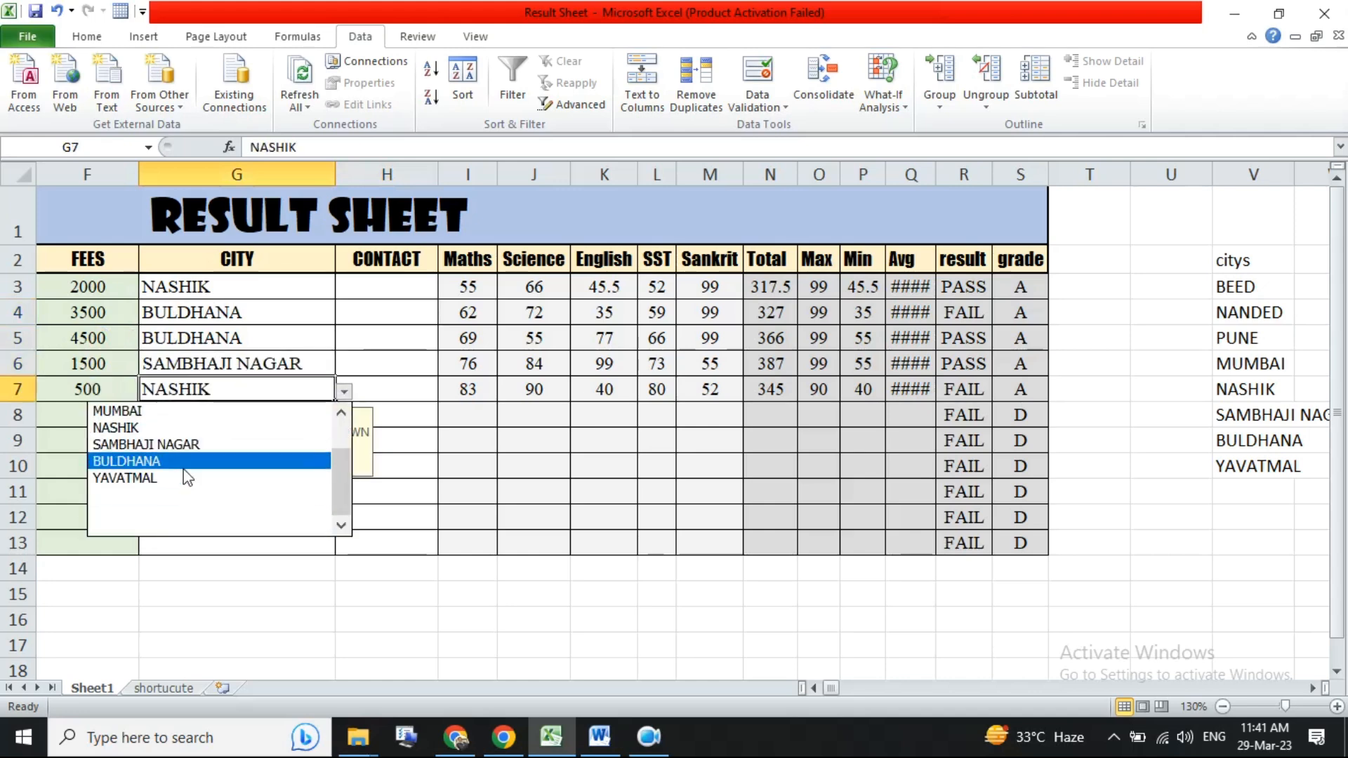
pyautogui.scroll(2, 348, 495)
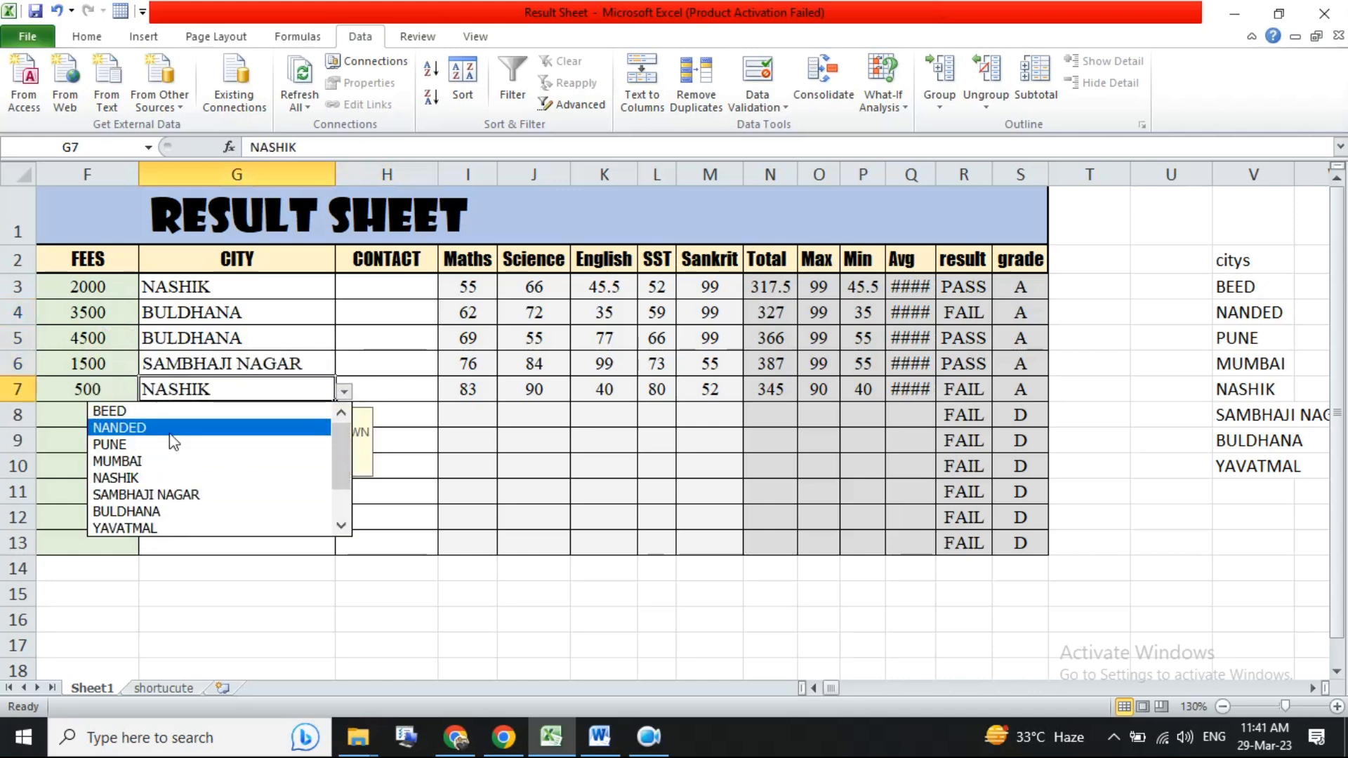
pyautogui.click(171, 431)
# - Try to enter the unlisted city GOA directly in cell G8
pyautogui.click(192, 412)
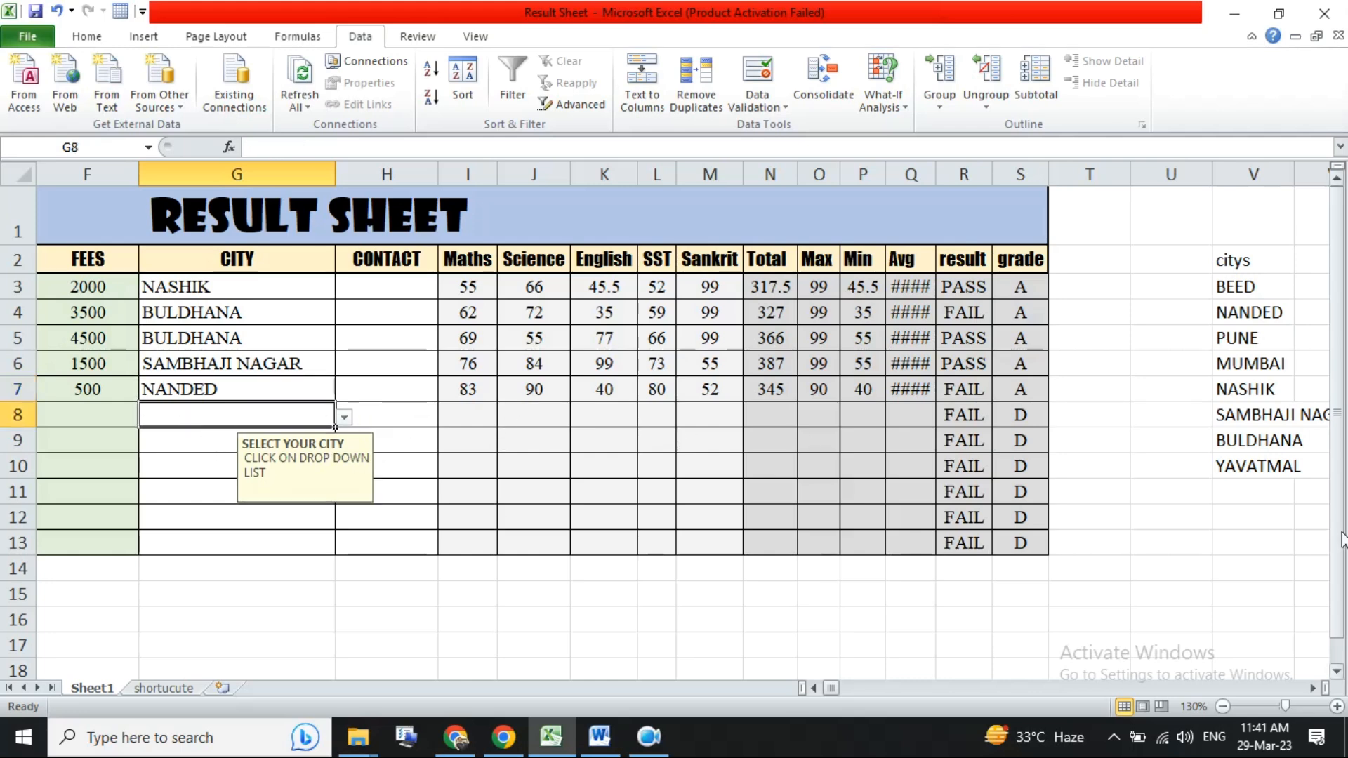
pyautogui.write('GOA')
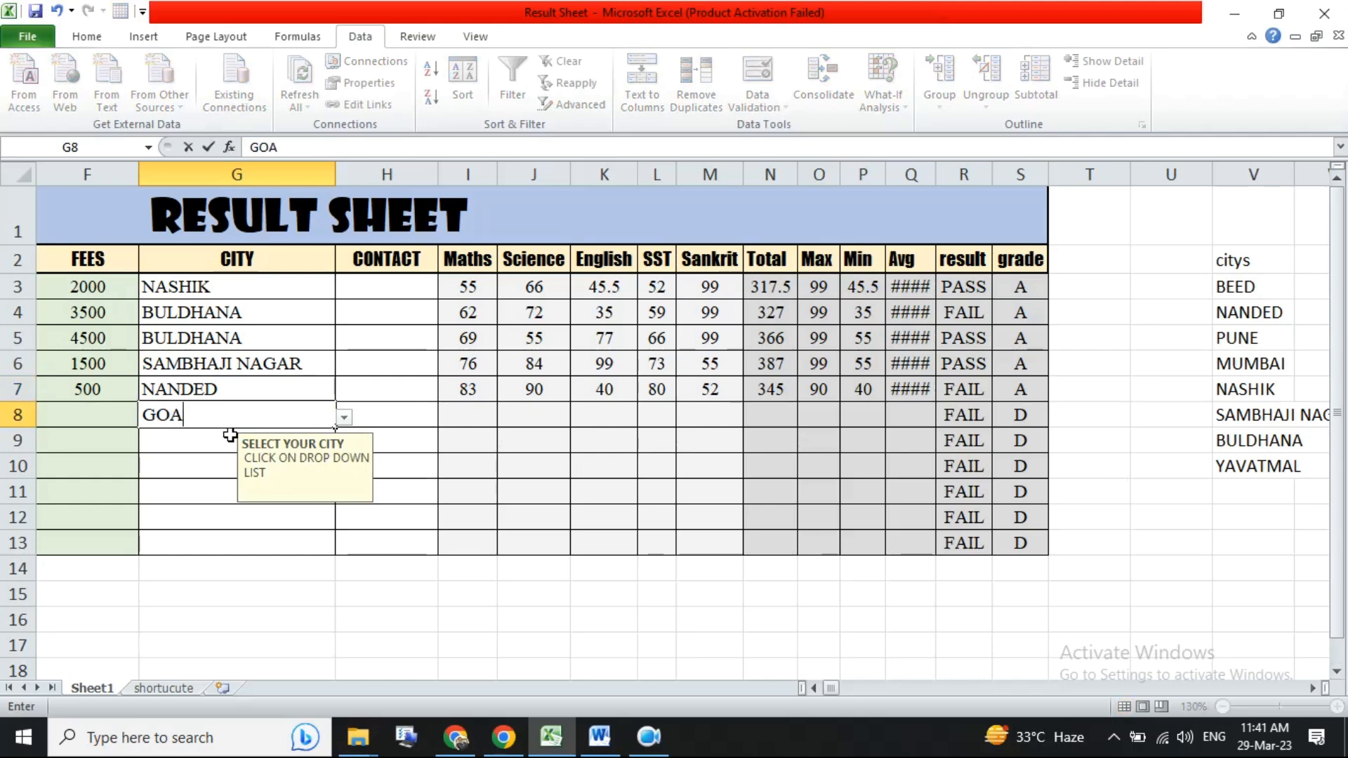
pyautogui.press('Return')
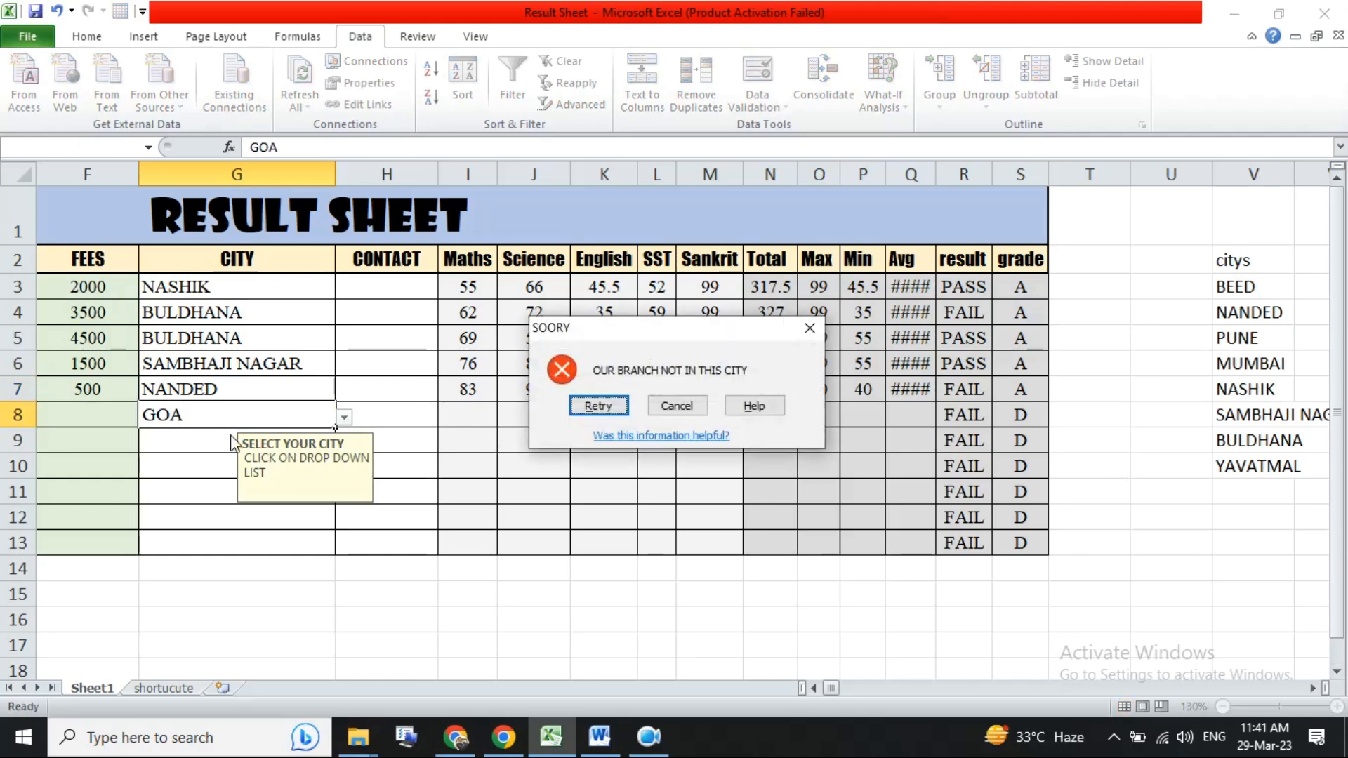
pyautogui.press('Escape')
# - Add GOA to the source list in cell V11, below YAVATMAL
pyautogui.click(1260, 489)
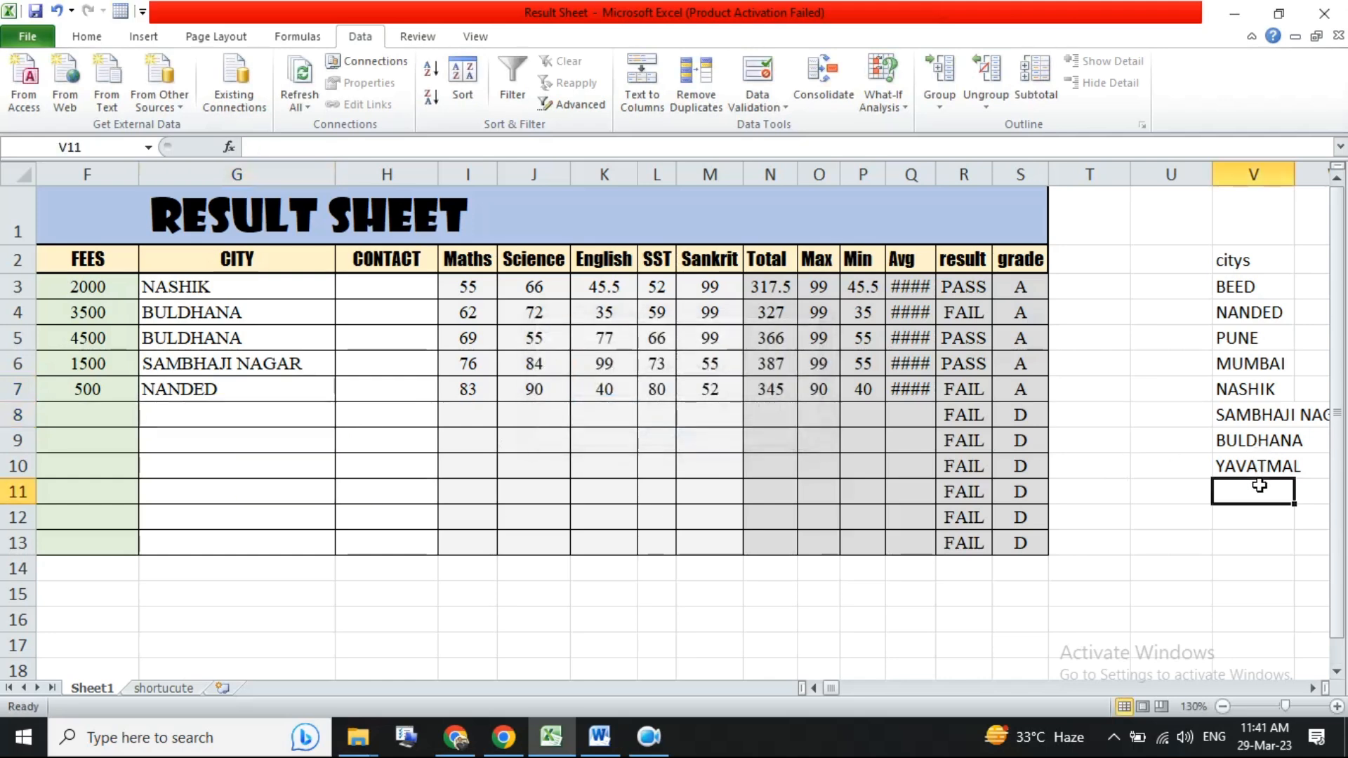
pyautogui.write('GOA')
pyautogui.press('Return')
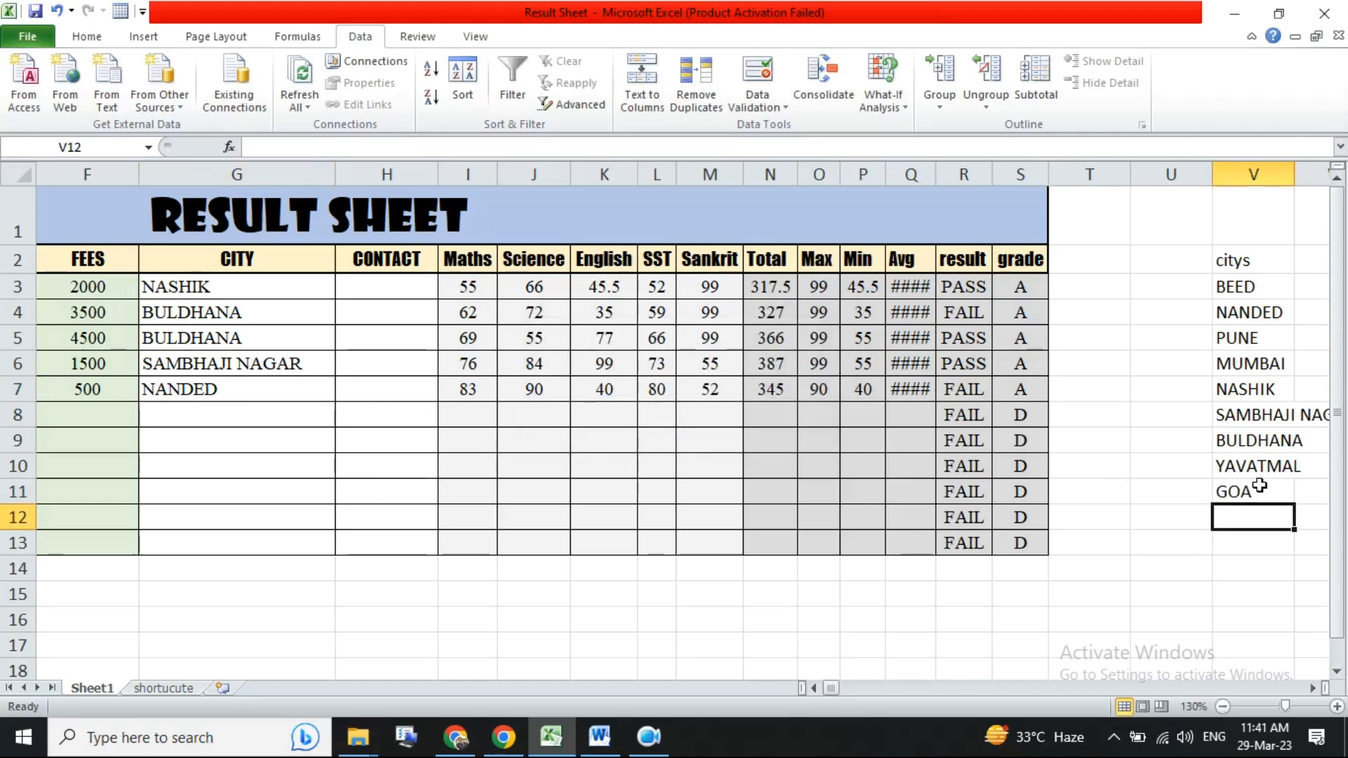
pyautogui.click(1261, 486)
# - Choose GOA in cell G8 from the city drop-down list
pyautogui.click(279, 410)
pyautogui.click(344, 417)
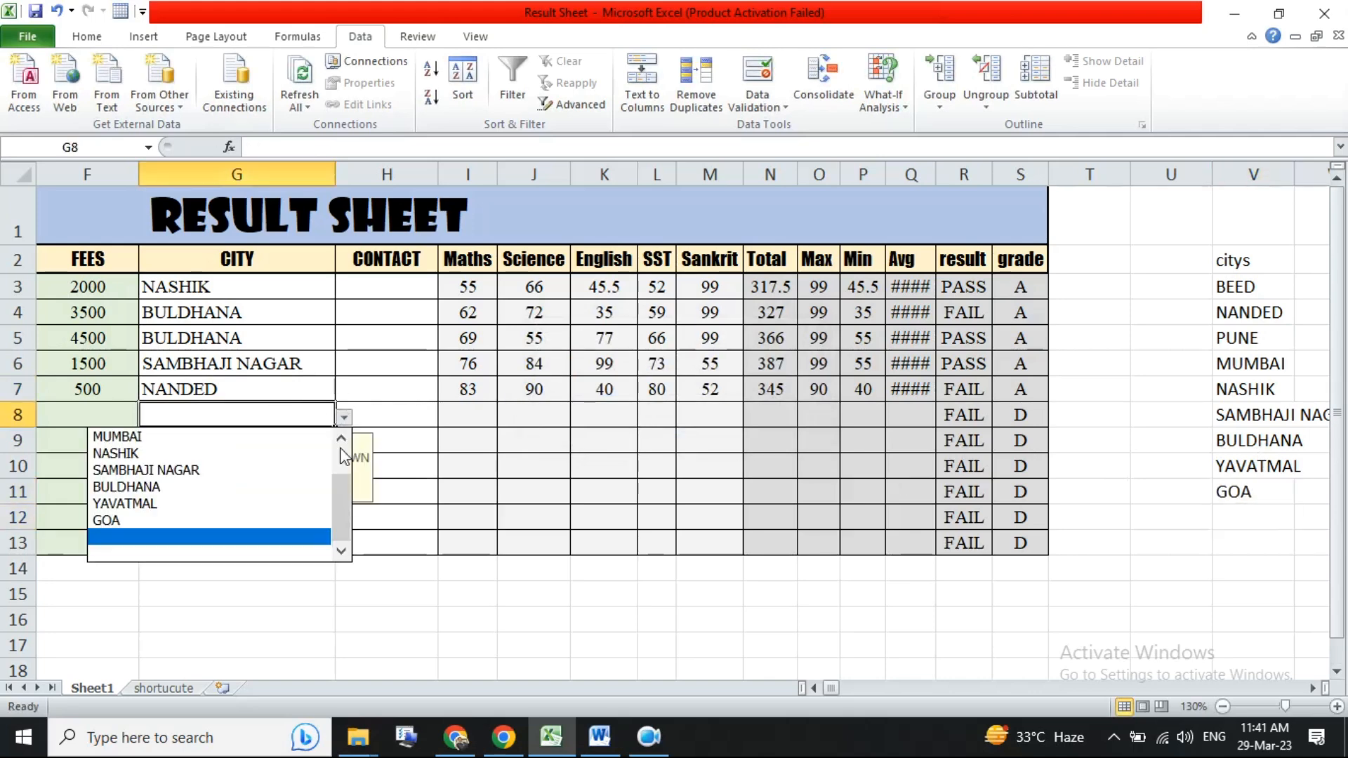
pyautogui.click(112, 521)
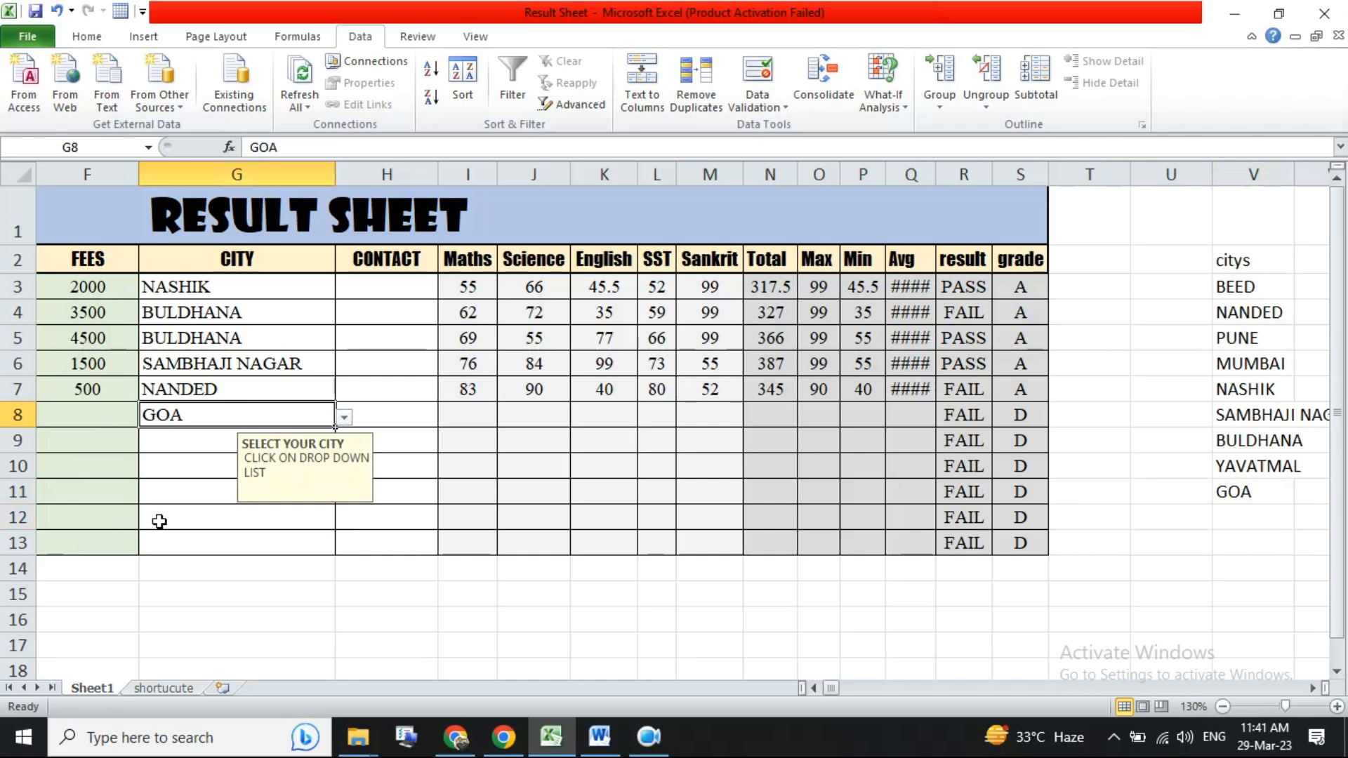
# - Fill the city list range V2:V13 with light green and give it a dark outside border
pyautogui.moveTo(1243, 261); pyautogui.dragTo(1264, 541)
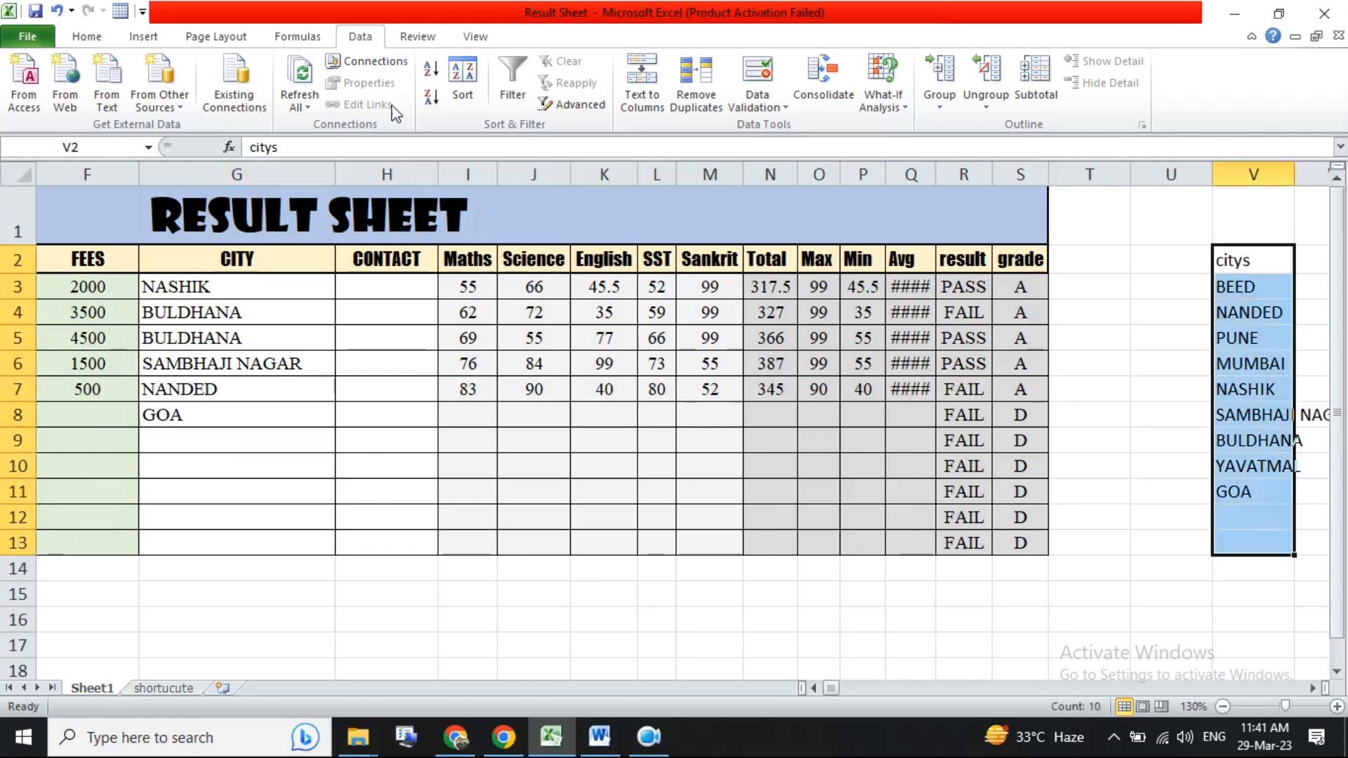
pyautogui.click(87, 36)
pyautogui.click(301, 98)
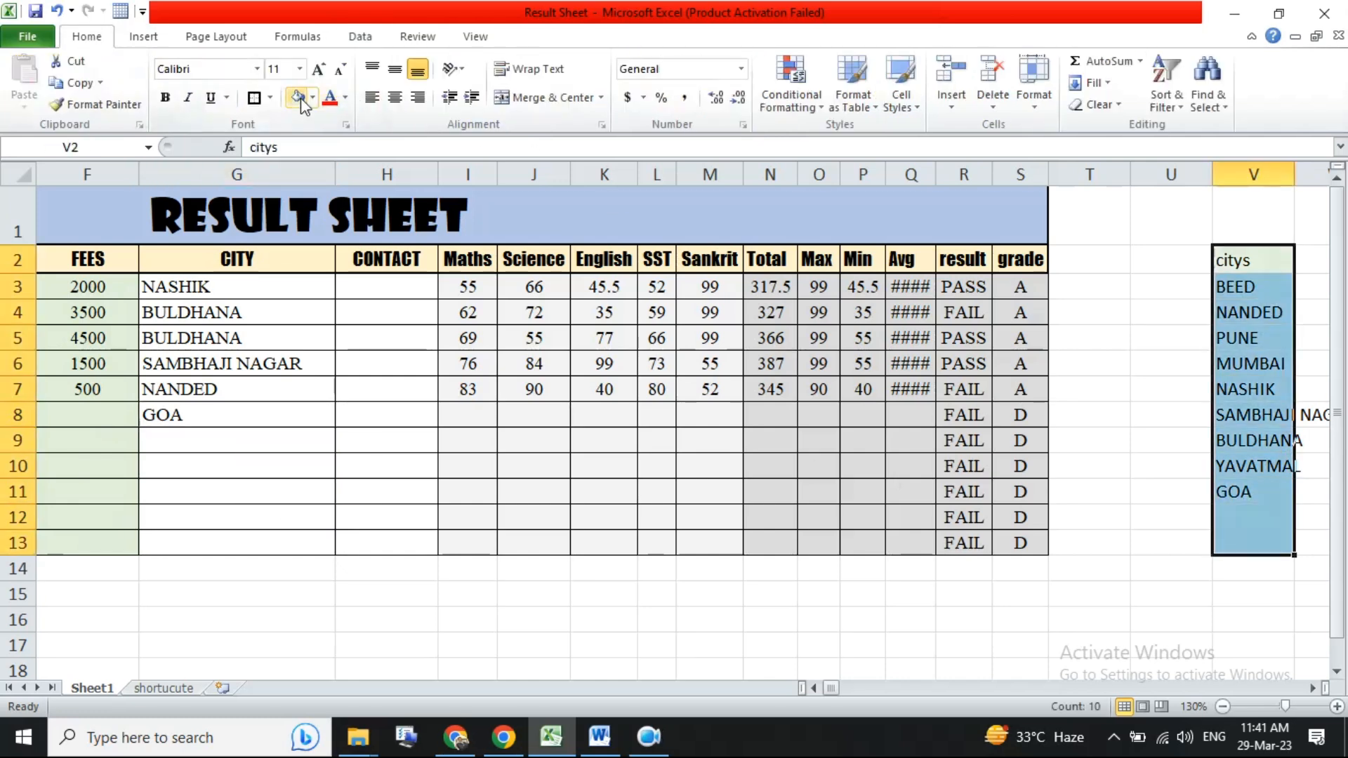
pyautogui.click(1198, 508)
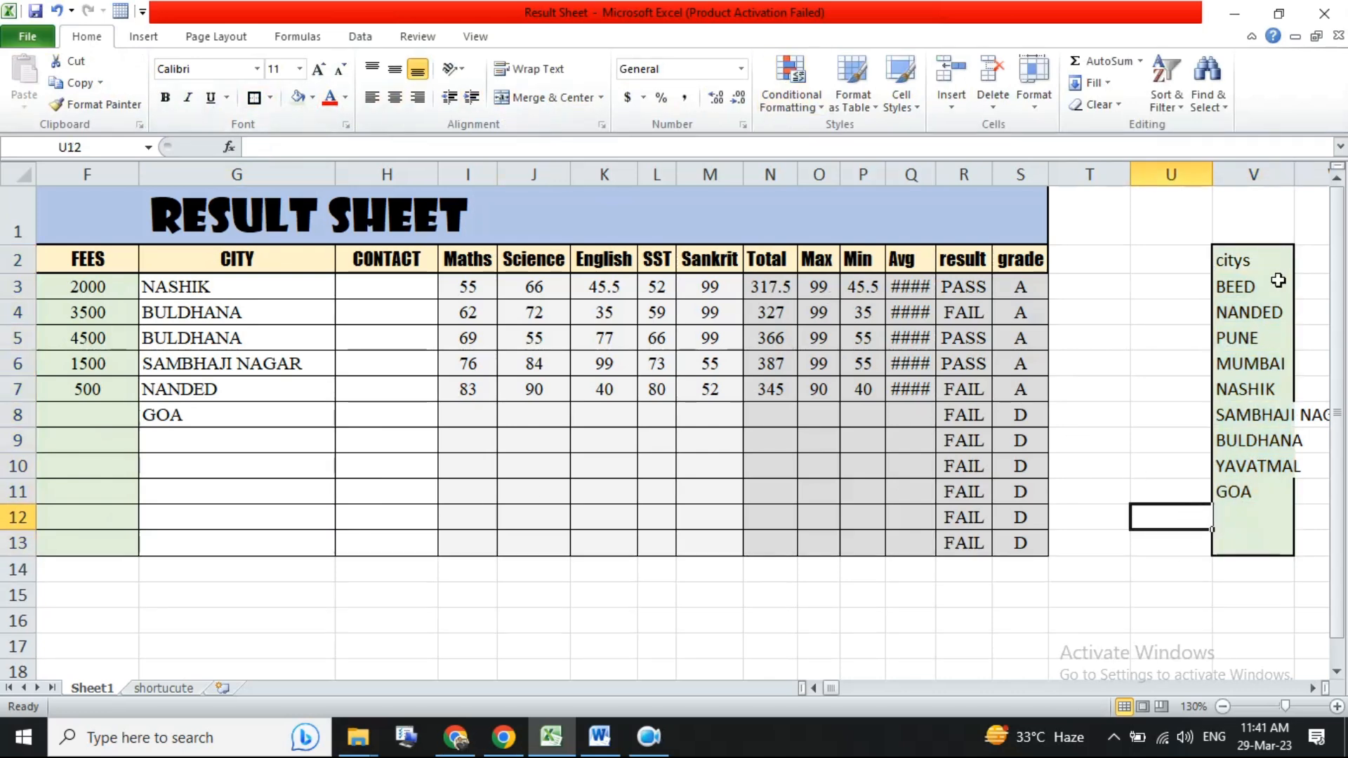
# - Try to fit column V's width to its longest city name
pyautogui.doubleClick(1295, 174)
pyautogui.click(1245, 513)
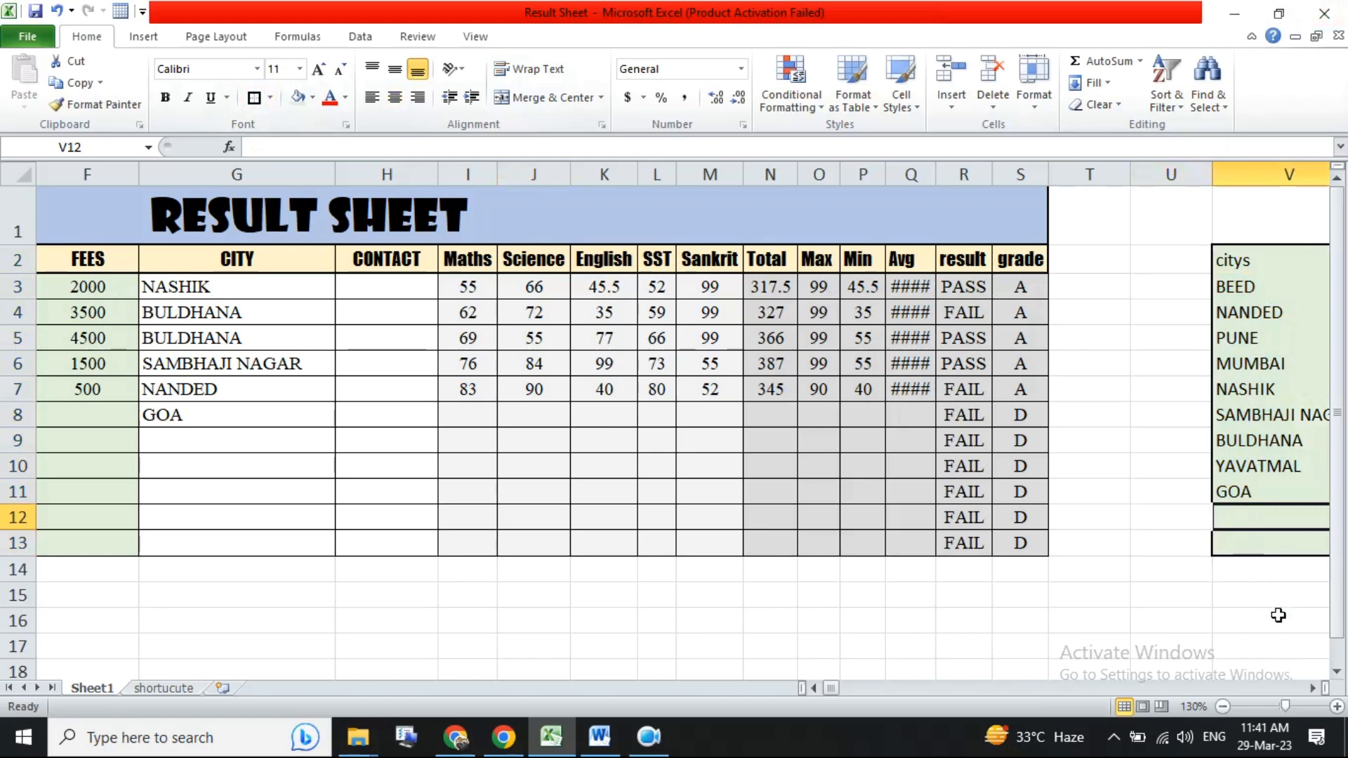
pyautogui.hotkey('ctrl', 'z')
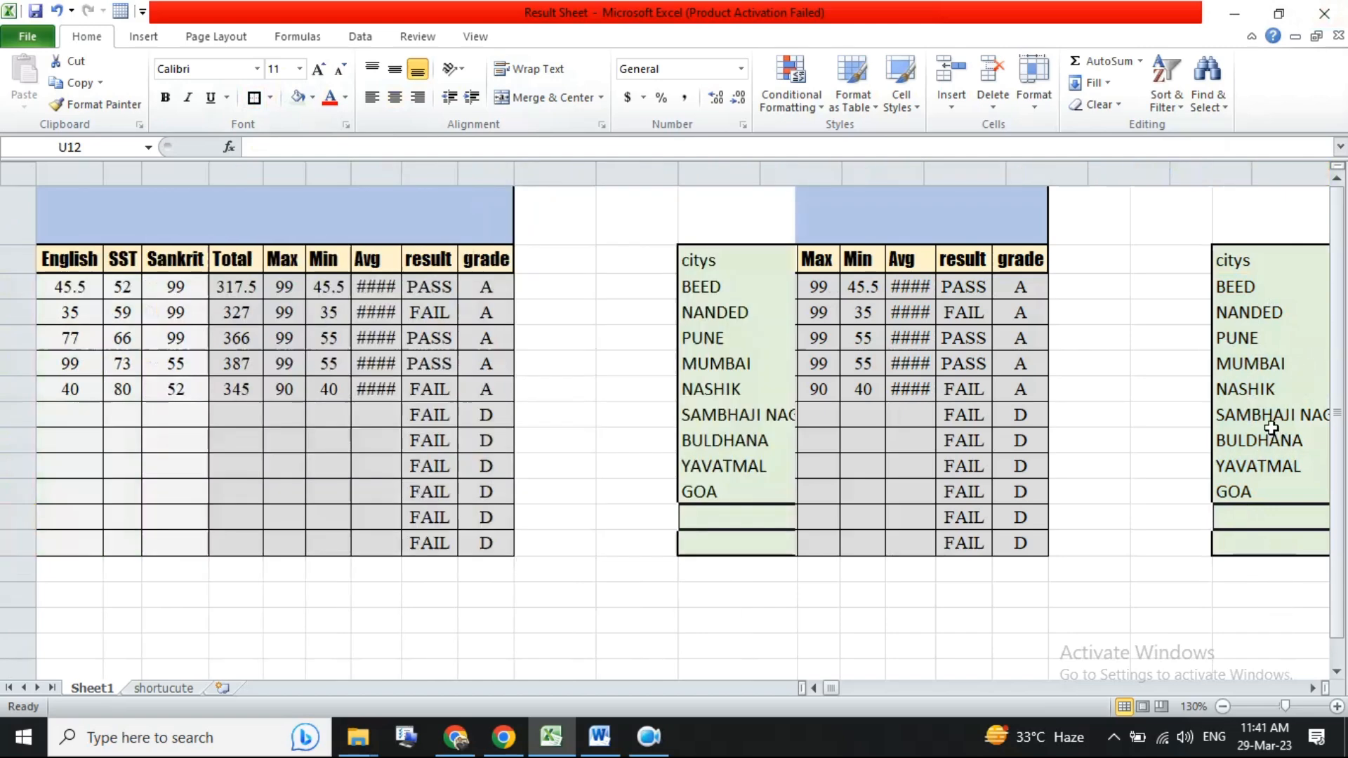
# - Return to the CITY column and choose SAMBHAJI NAGAR in cell G9 from the drop-down list
pyautogui.moveTo(557, 541); pyautogui.dragTo(283, 519)
pyautogui.moveTo(189, 458); pyautogui.dragTo(120, 481)
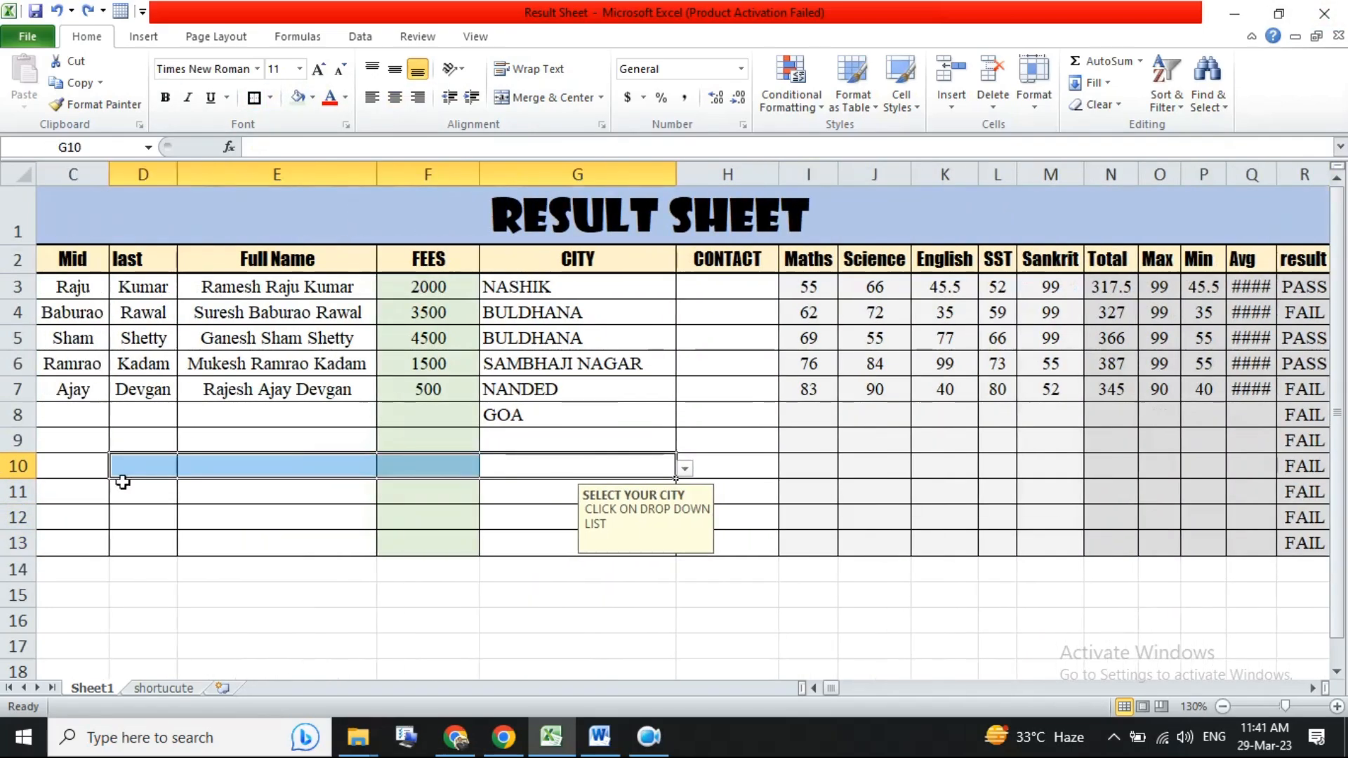
pyautogui.moveTo(1075, 551); pyautogui.dragTo(939, 543)
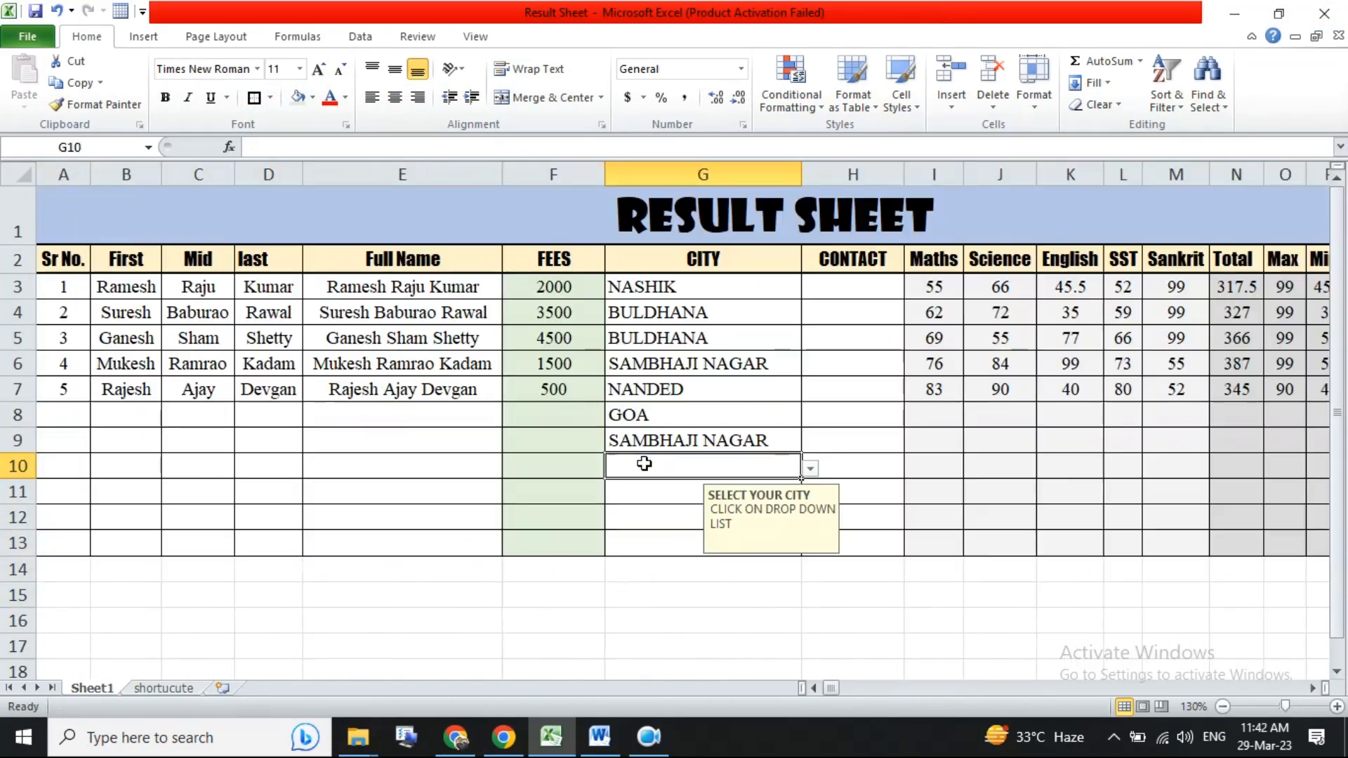